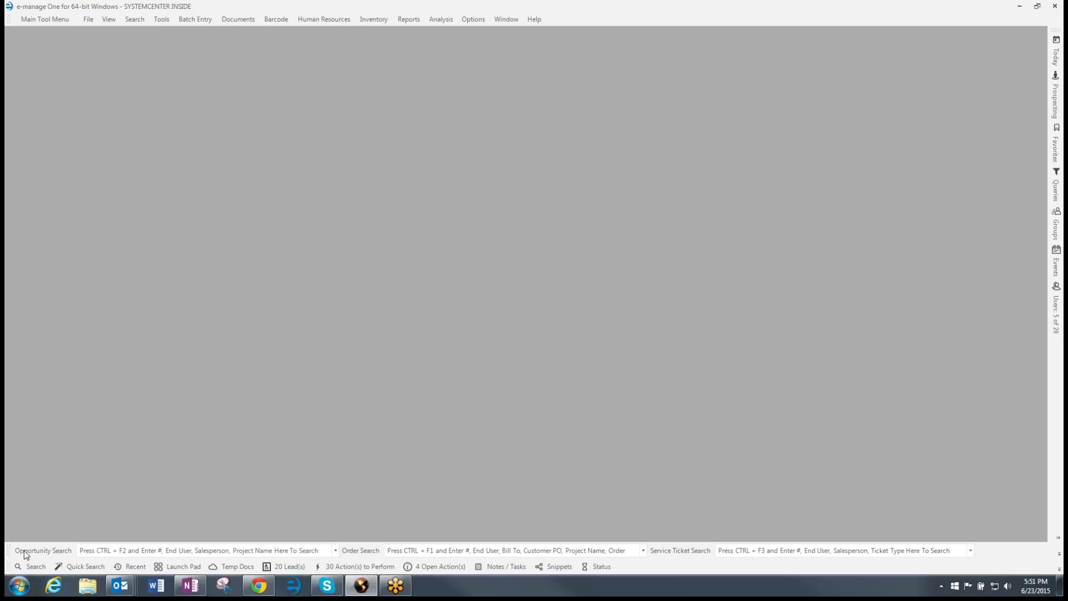
# Search companies for 'chun', briefly list Contacts, then select the Chun Kerr Dodd Beaman & Wong location
pyautogui.click(30, 566)
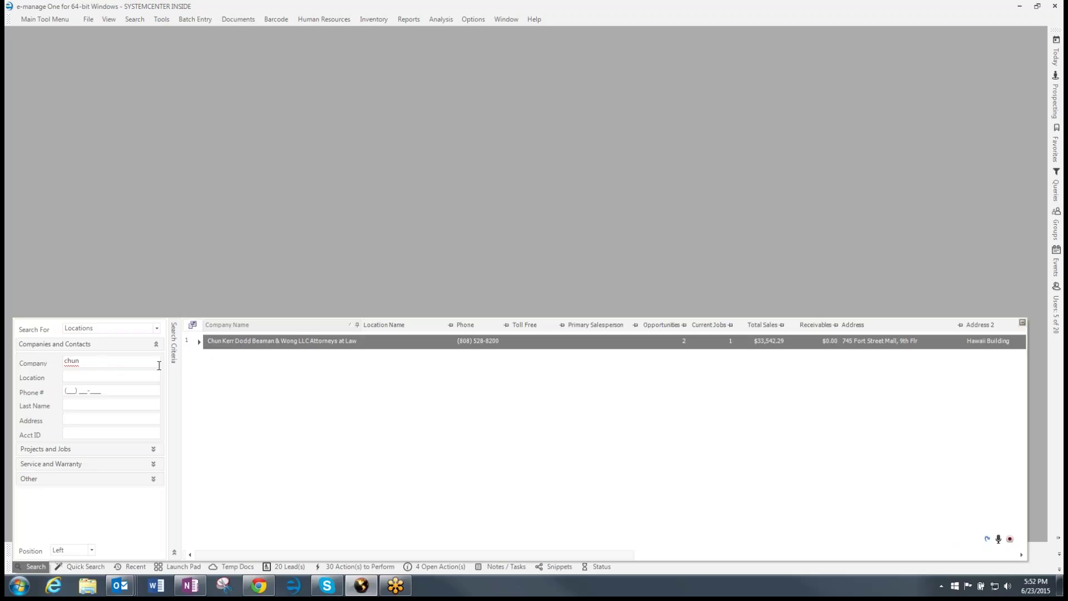
pyautogui.click(195, 344)
pyautogui.click(157, 328)
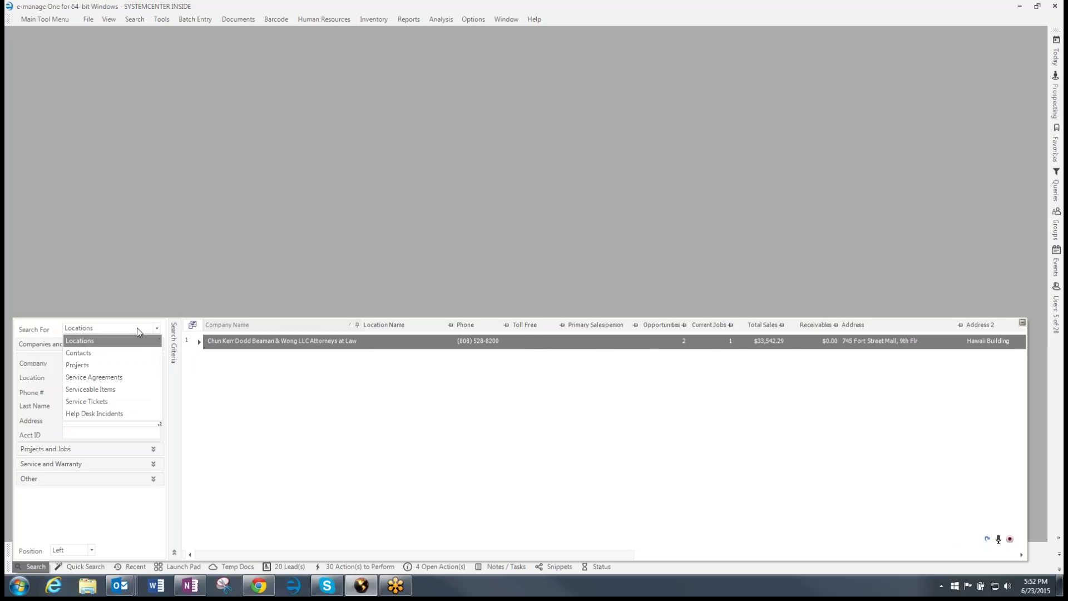
pyautogui.click(106, 351)
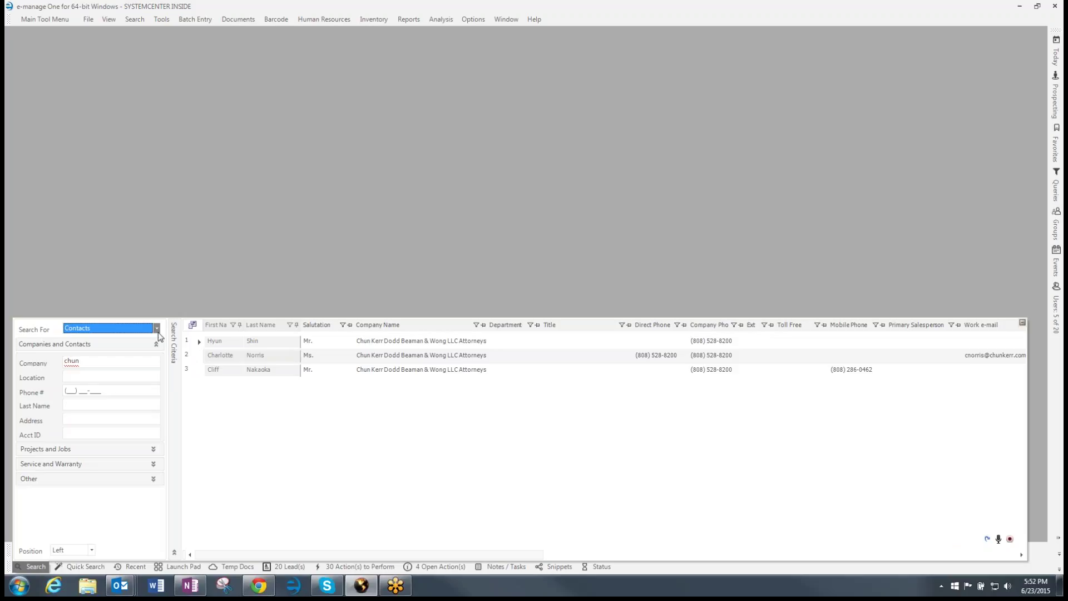
pyautogui.click(109, 332)
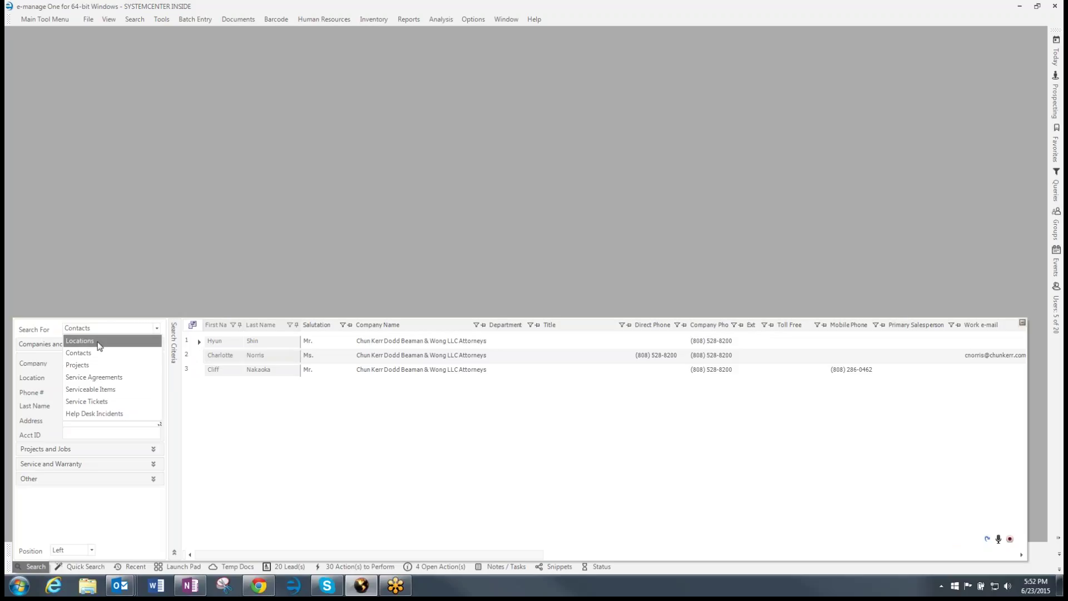
pyautogui.click(80, 340)
pyautogui.click(193, 347)
pyautogui.rightClick(194, 348)
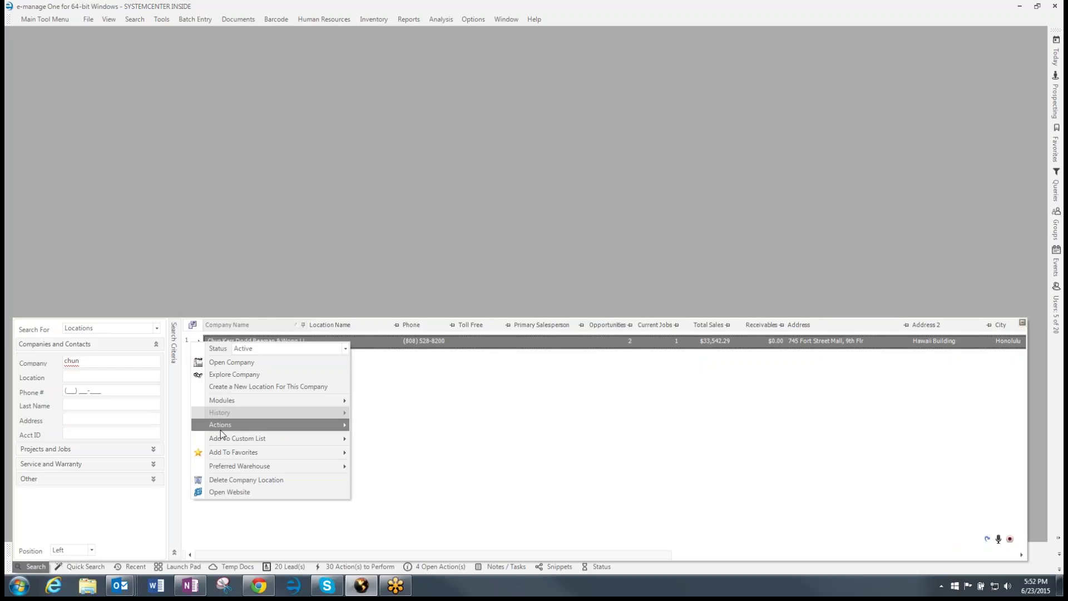
pyautogui.moveTo(223, 425)
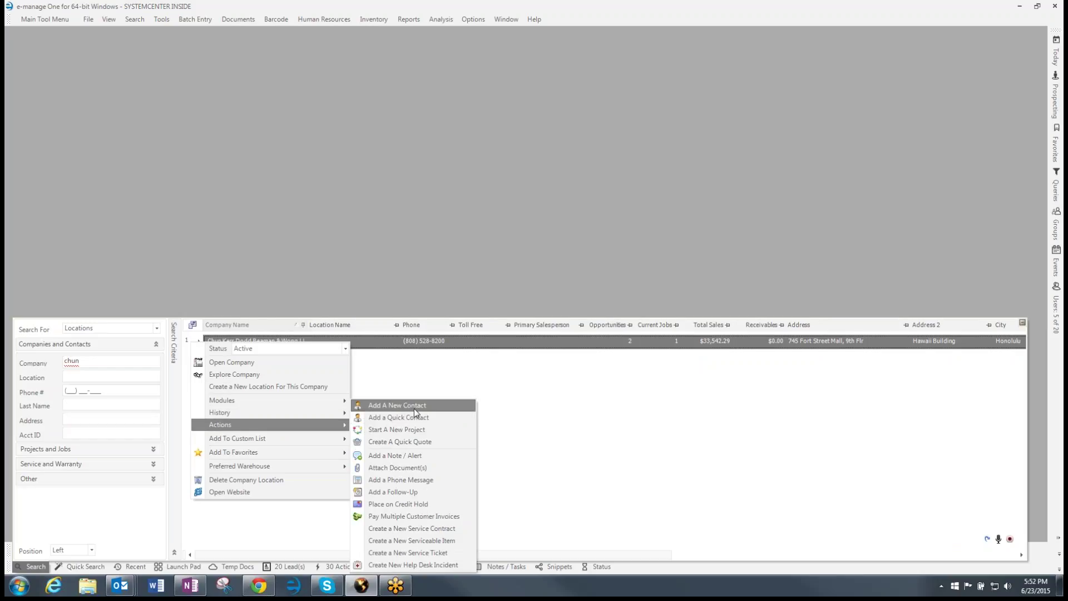
pyautogui.click(414, 408)
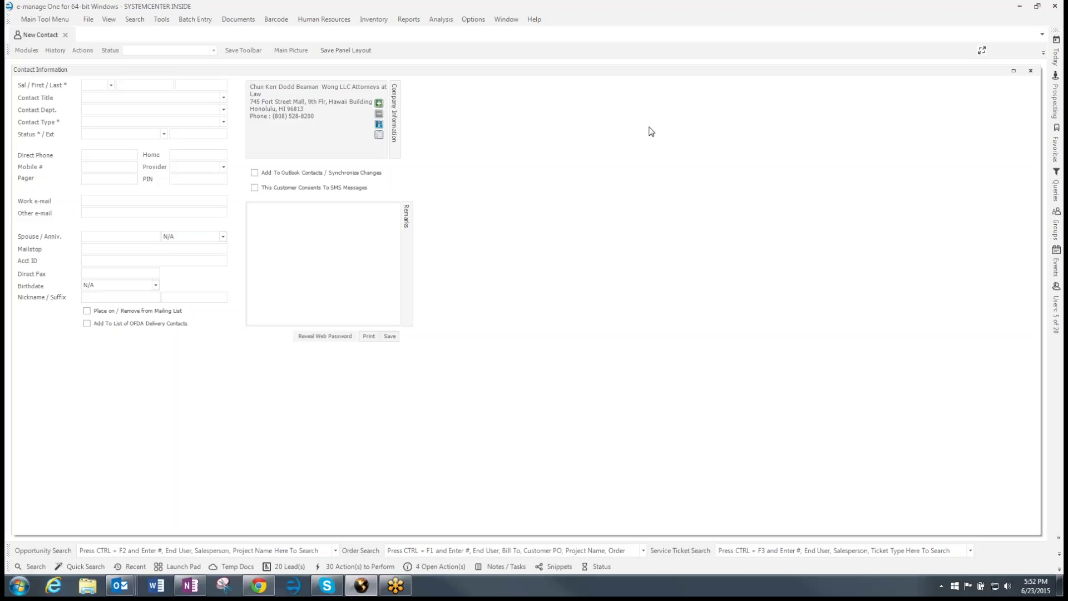
pyautogui.click(982, 52)
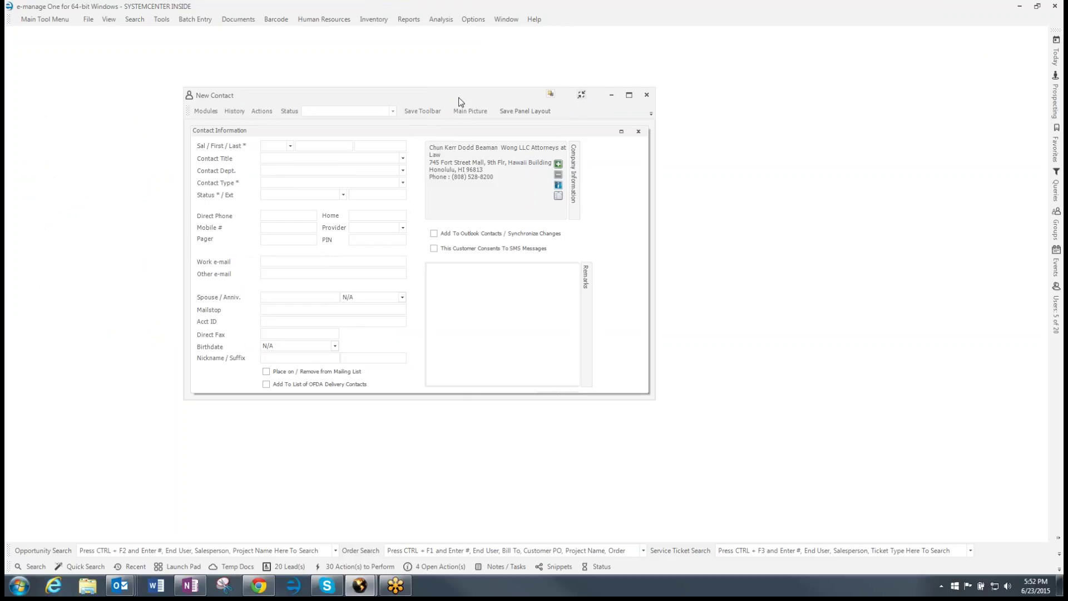
pyautogui.moveTo(457, 97); pyautogui.dragTo(615, 79)
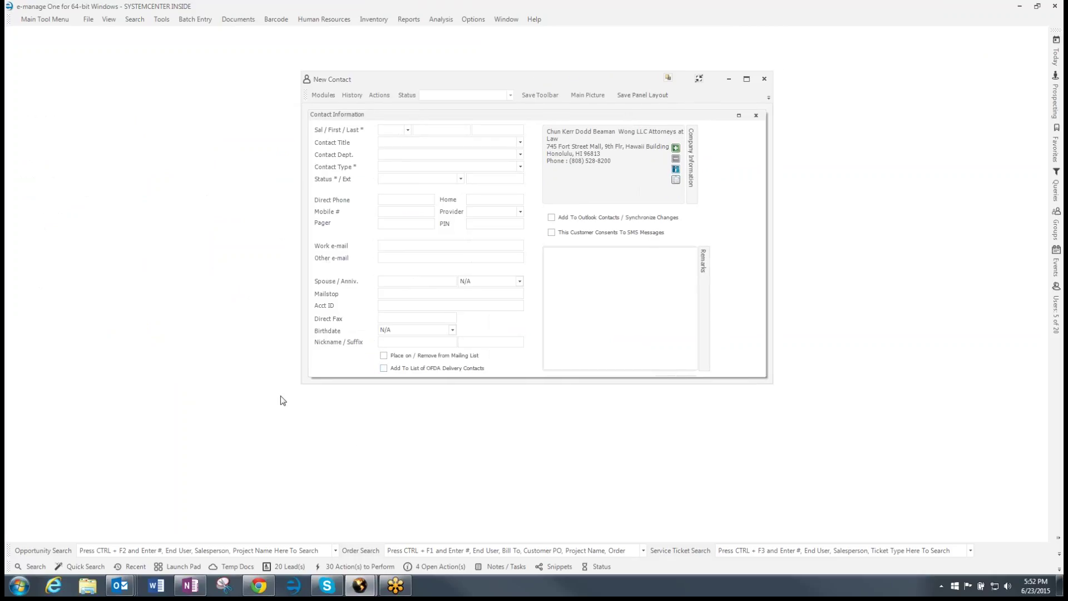
pyautogui.moveTo(120, 584)
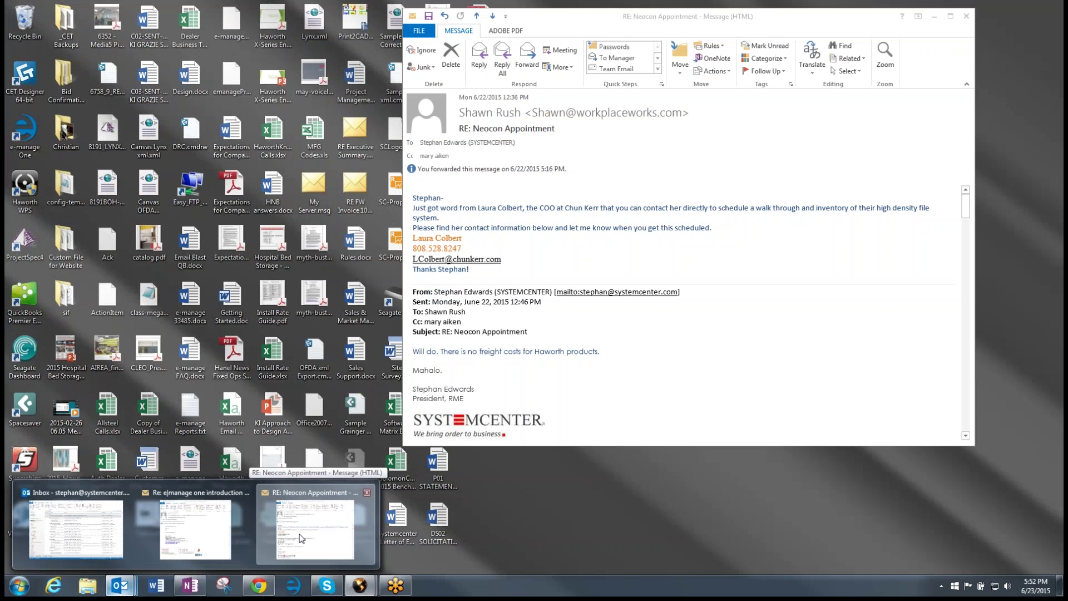
# Place the Neocon Appointment email beside the form and enter the contact's name with salutation Ms
pyautogui.click(315, 528)
pyautogui.moveTo(448, 79); pyautogui.dragTo(683, 80)
pyautogui.moveTo(629, 16); pyautogui.dragTo(569, 38)
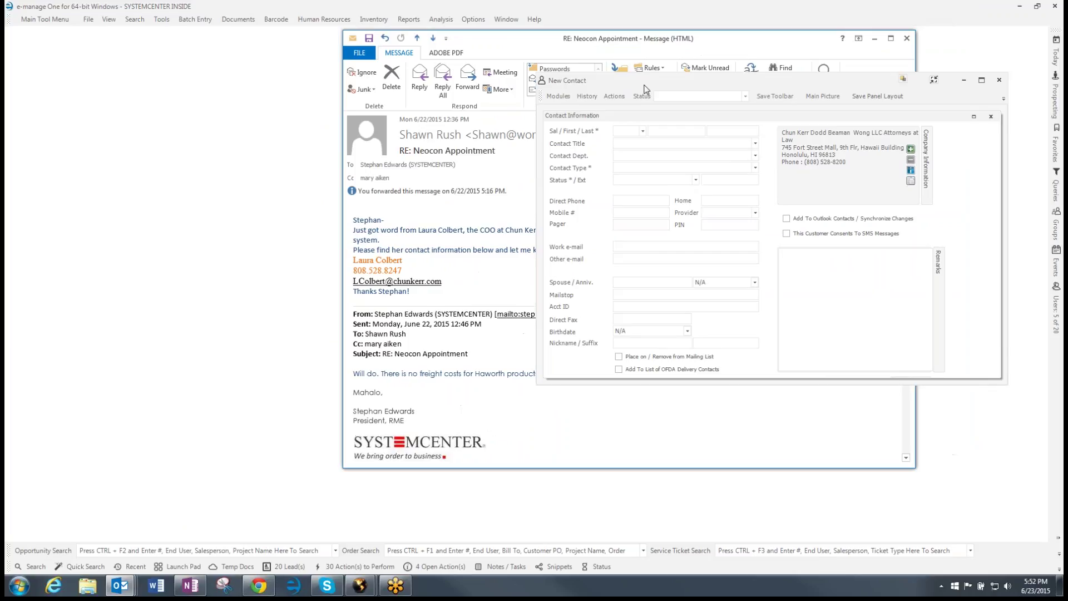
pyautogui.moveTo(646, 86); pyautogui.dragTo(573, 82)
pyautogui.click(572, 129)
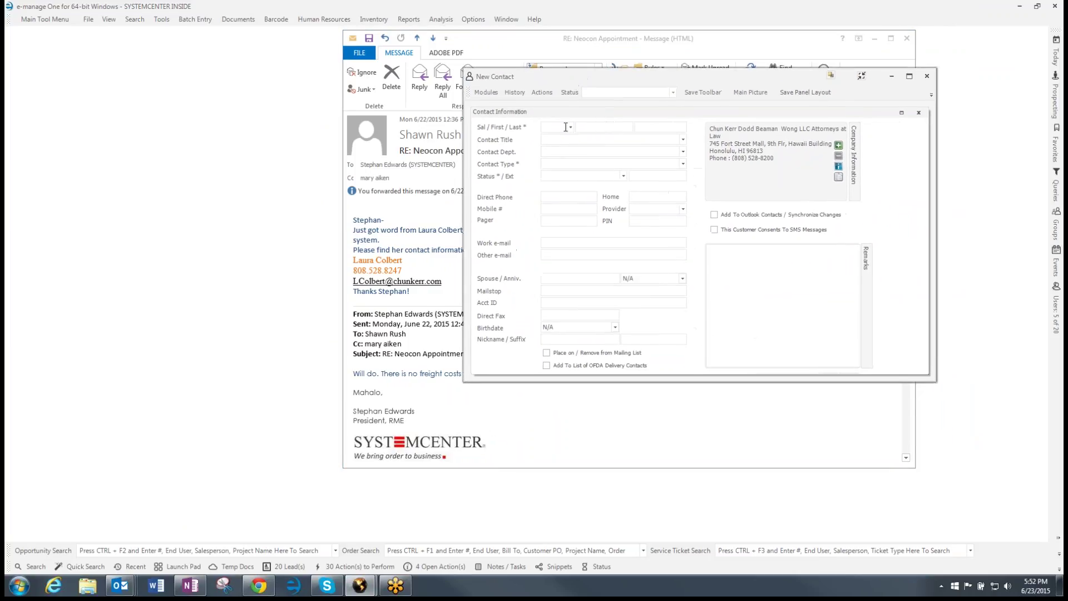
pyautogui.click(556, 157)
# Copy the phone number and e-mail address from the email into Direct Phone and Work e-mail
pyautogui.click(404, 271)
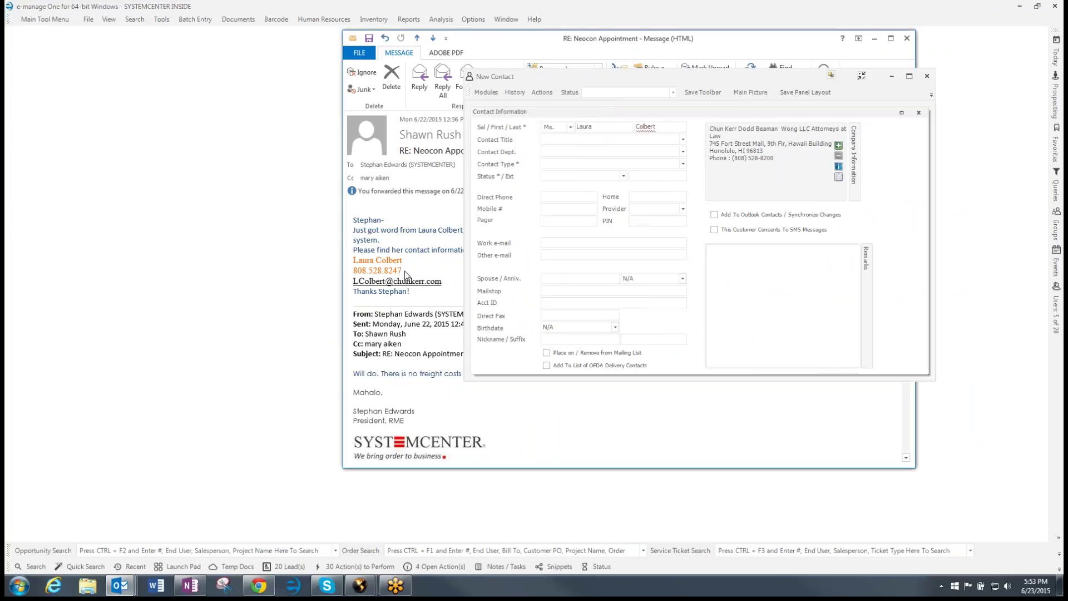
pyautogui.doubleClick(372, 270)
pyautogui.hotkey('ctrl', 'c')
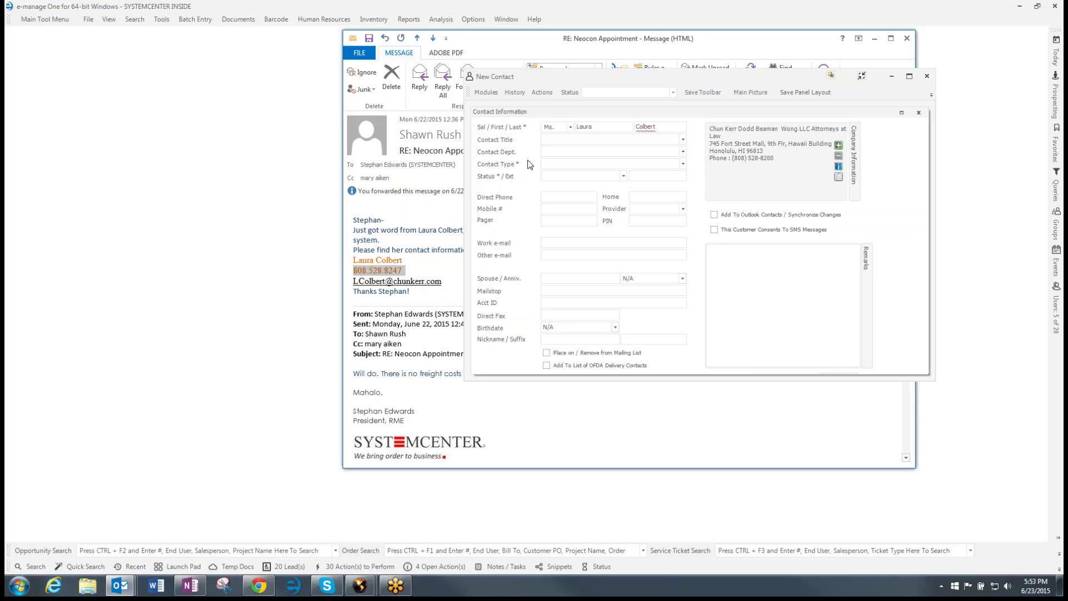
pyautogui.click(546, 201)
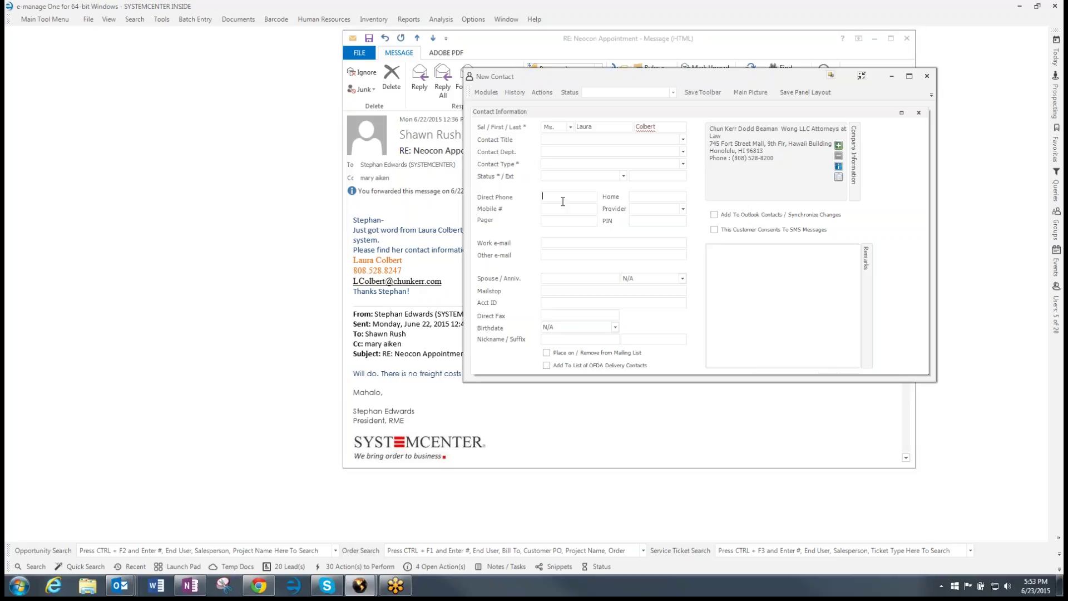
pyautogui.hotkey('ctrl', 'v')
pyautogui.click(448, 284)
pyautogui.moveTo(447, 283); pyautogui.dragTo(353, 283)
pyautogui.hotkey('ctrl', 'c')
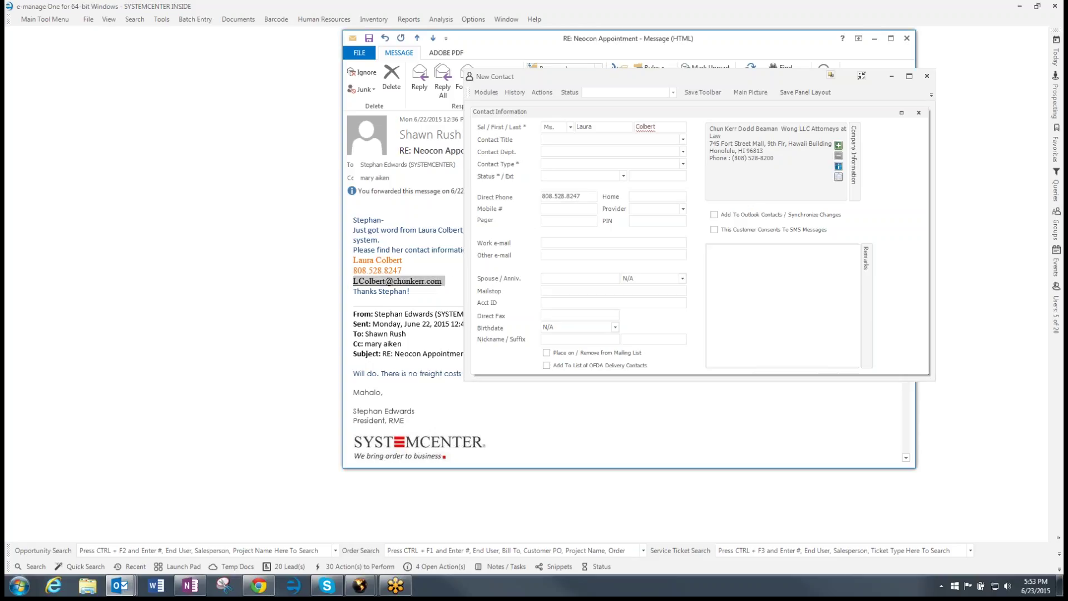
pyautogui.click(557, 244)
pyautogui.hotkey('ctrl', 'v')
pyautogui.press('Tab')
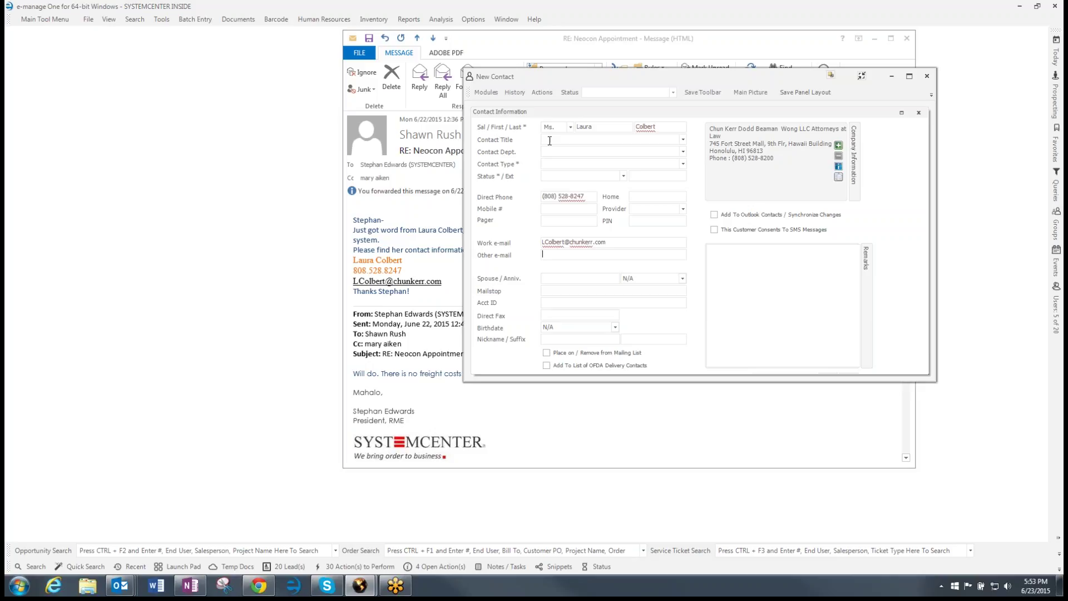
# Set Contact Type to General and Status to Active, and enable Outlook sync
pyautogui.click(559, 175)
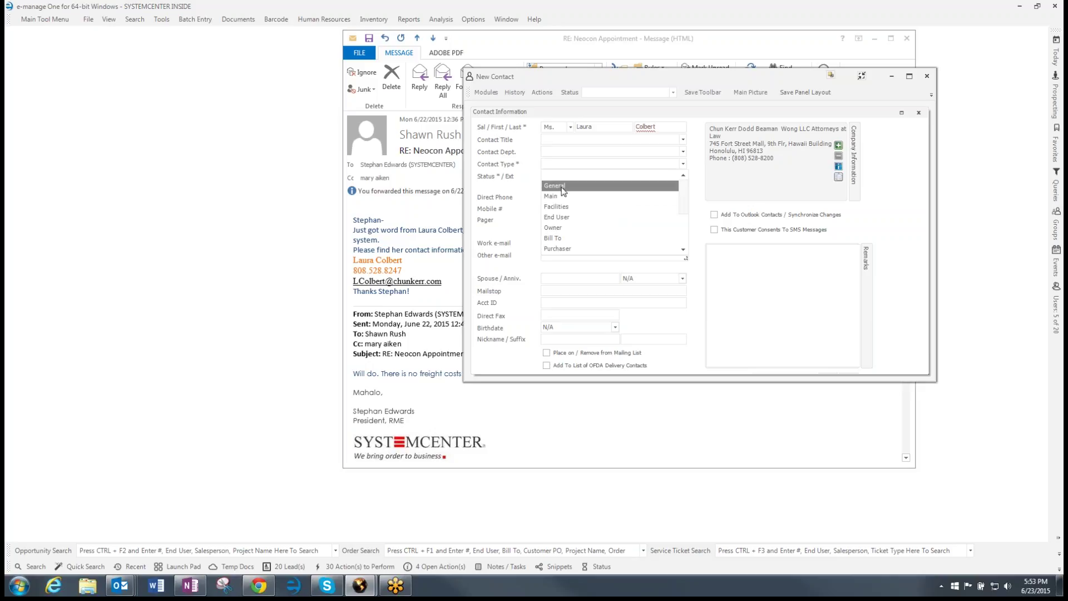
pyautogui.click(562, 187)
pyautogui.click(555, 178)
pyautogui.click(558, 197)
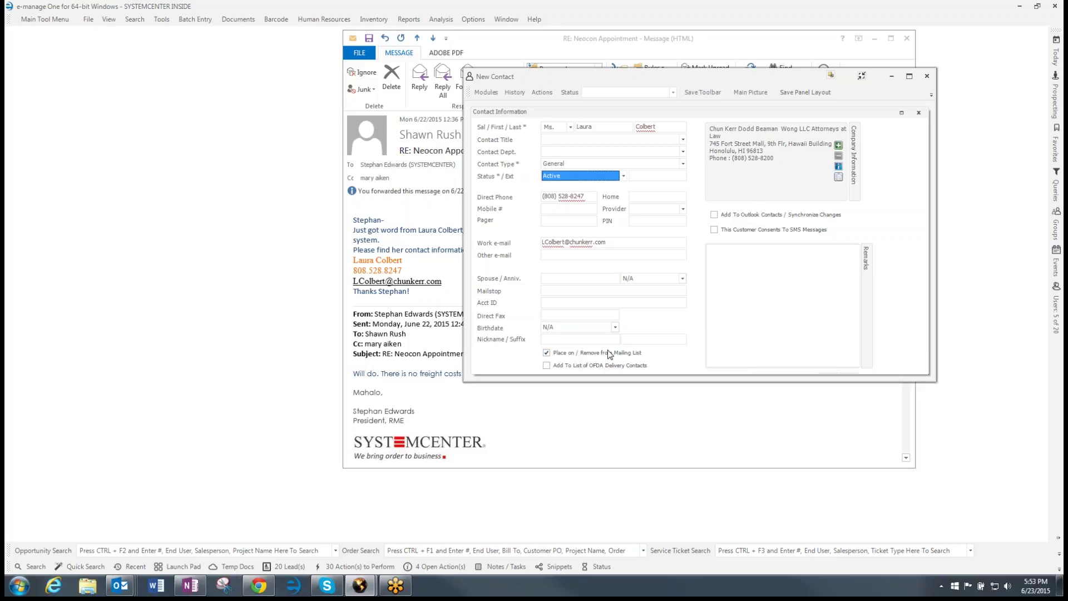
pyautogui.click(715, 215)
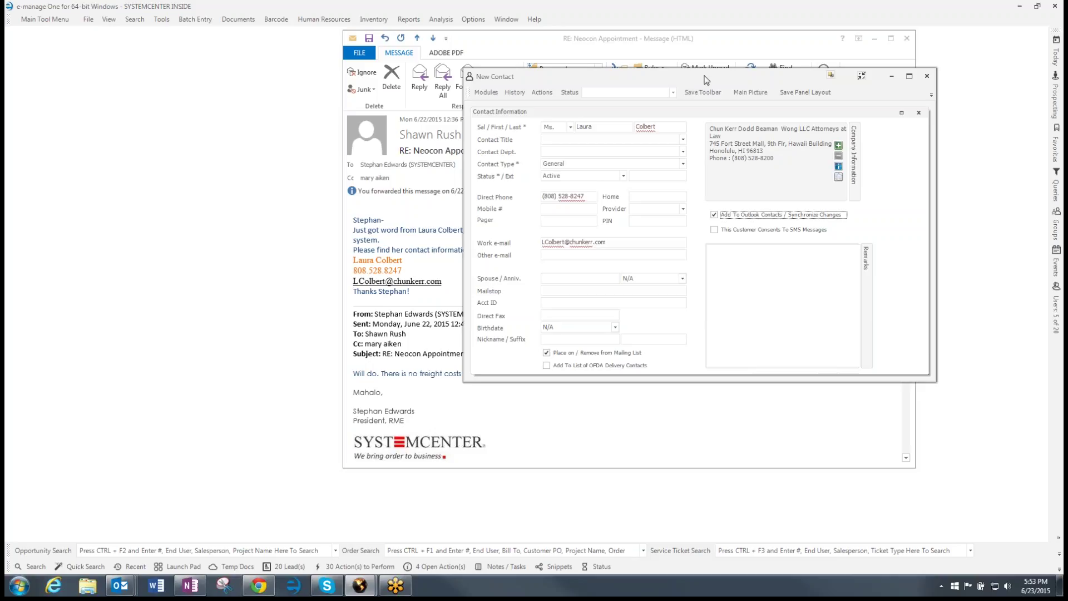
pyautogui.moveTo(693, 82); pyautogui.dragTo(497, 62)
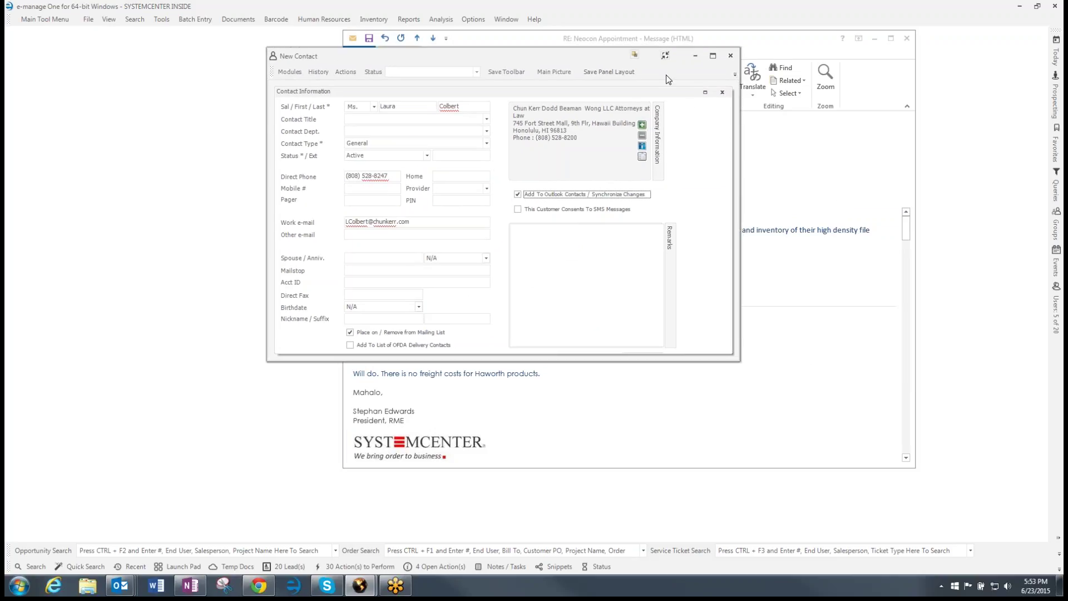
# Dock the contact form back into the main window and save the new contact
pyautogui.click(665, 56)
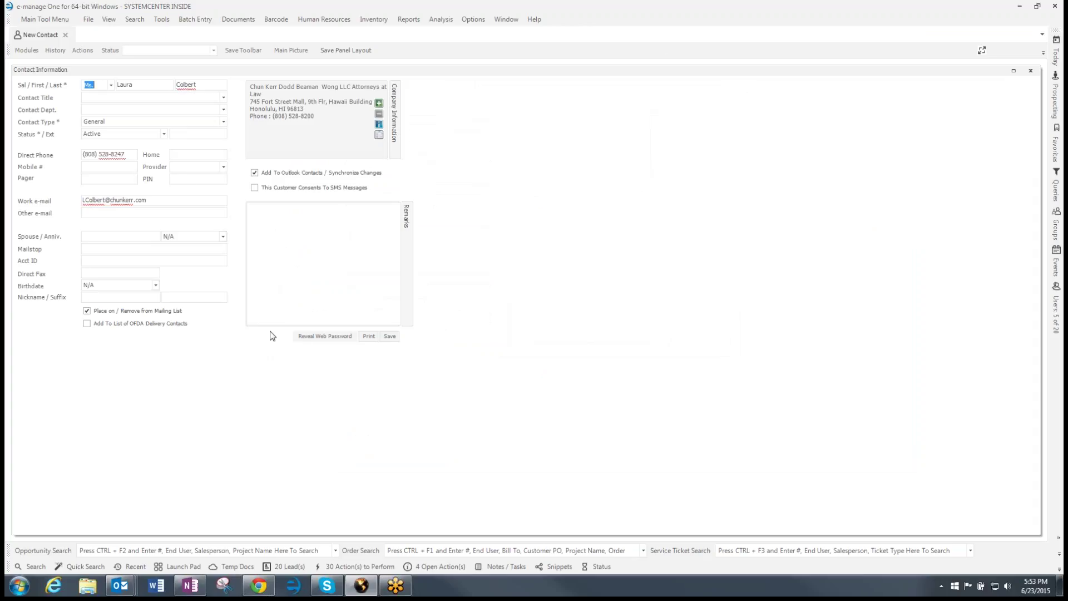
pyautogui.click(389, 336)
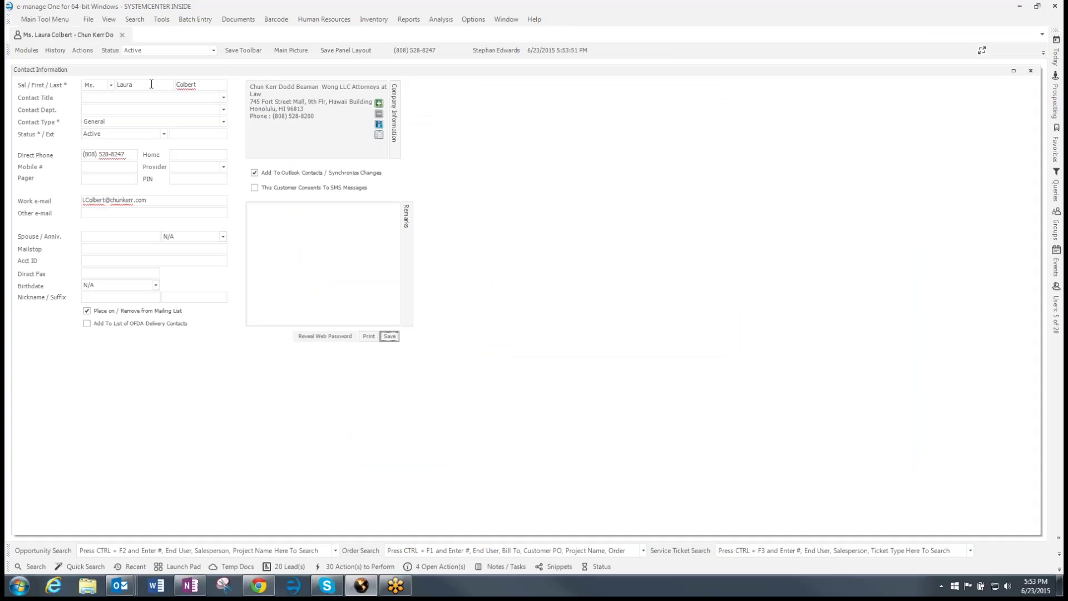
pyautogui.click(80, 50)
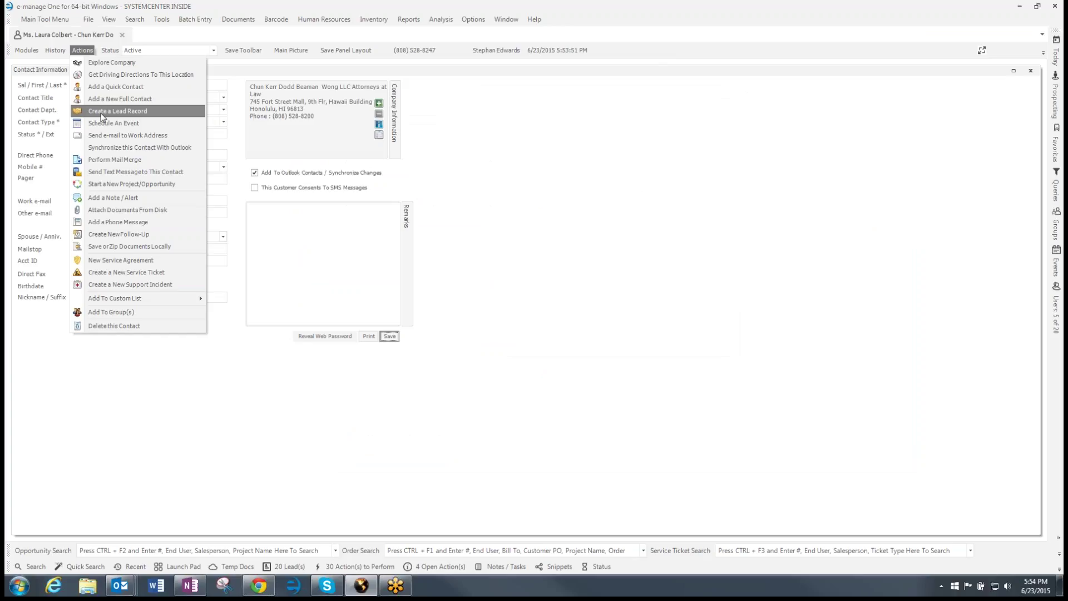
# Create a lead that is Current, has a salesperson, 75 probability, Specifying/Budgeting type and Hot priority
pyautogui.click(101, 112)
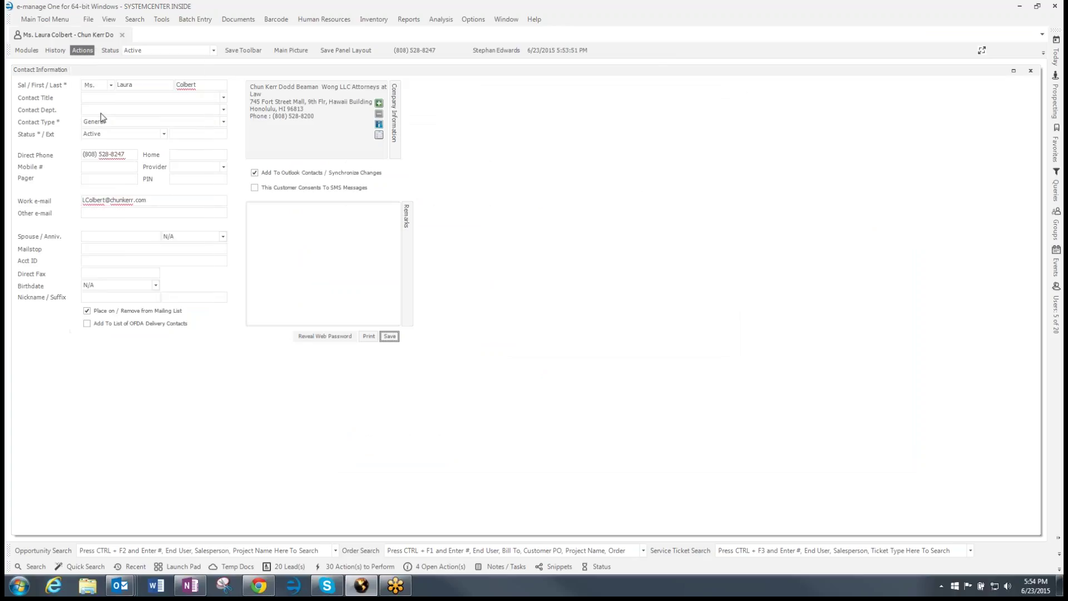
pyautogui.click(263, 122)
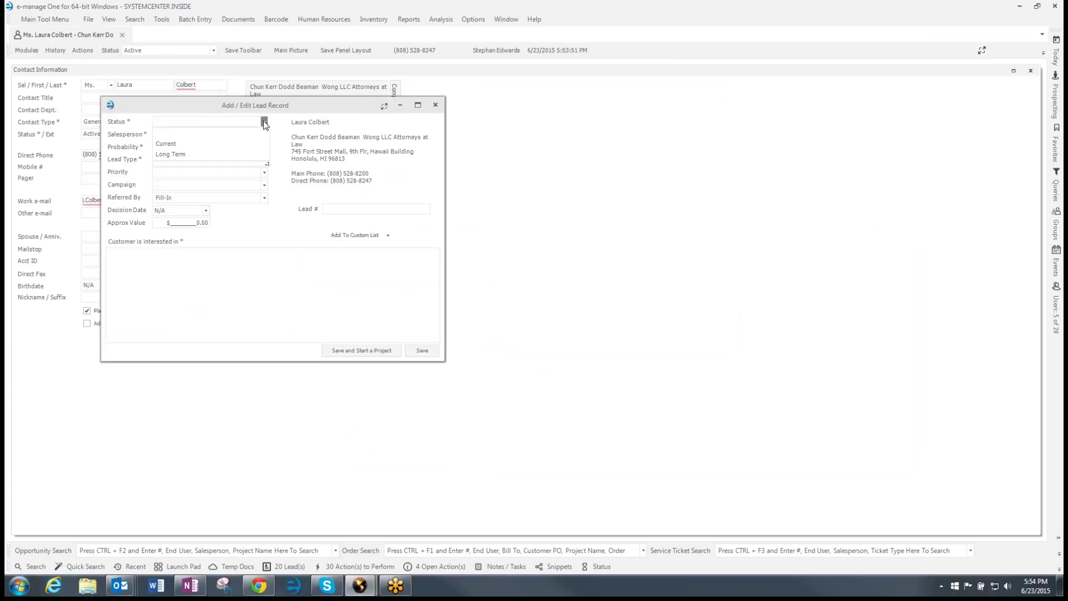
pyautogui.click(174, 145)
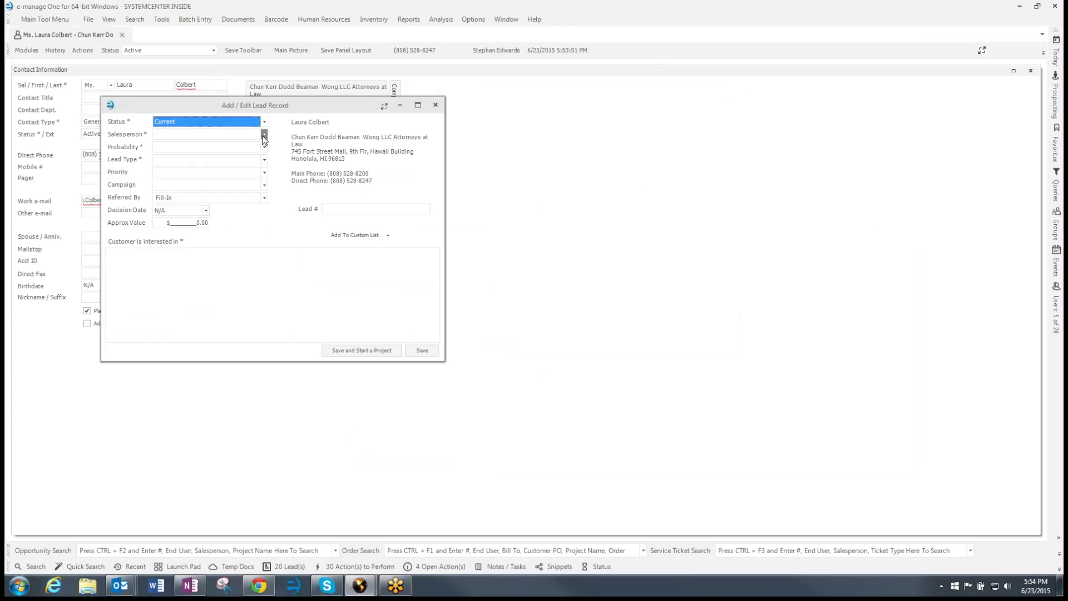
pyautogui.click(264, 135)
pyautogui.scroll(-1, 192, 209)
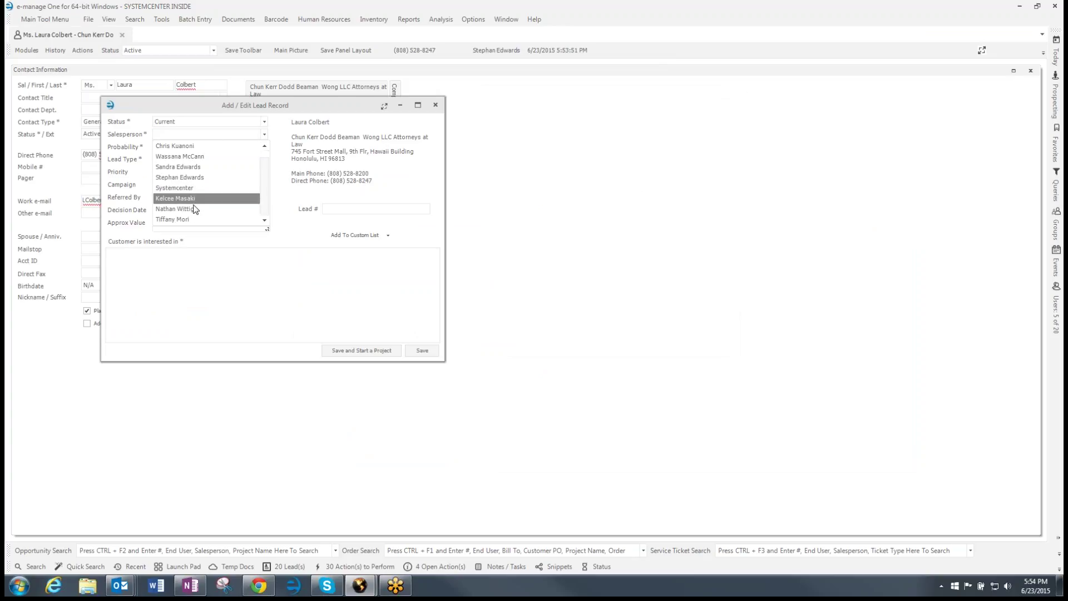
pyautogui.click(189, 220)
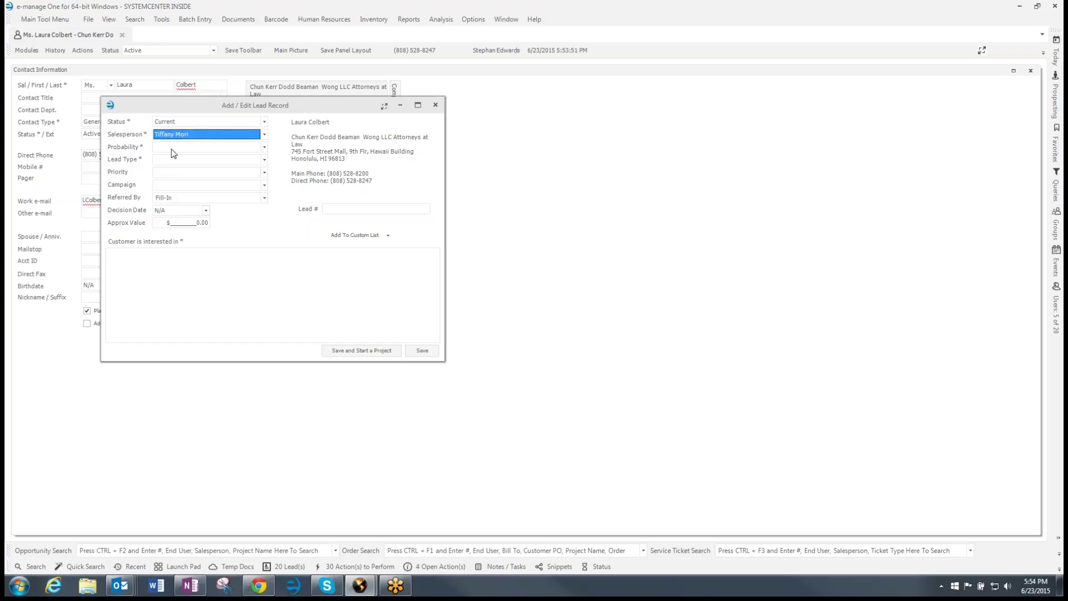
pyautogui.click(171, 148)
pyautogui.click(175, 180)
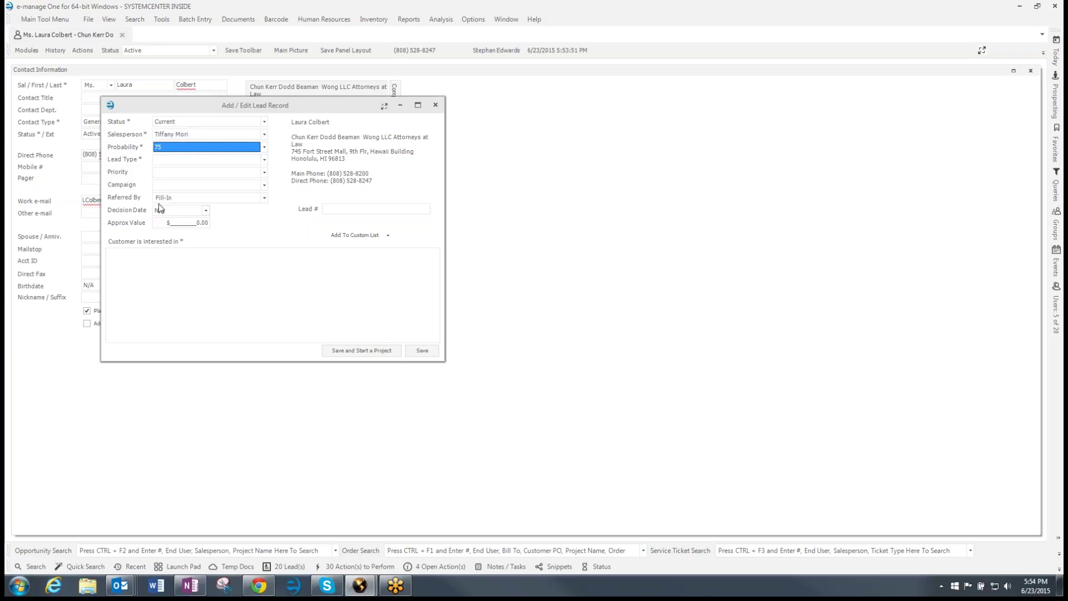
pyautogui.click(179, 162)
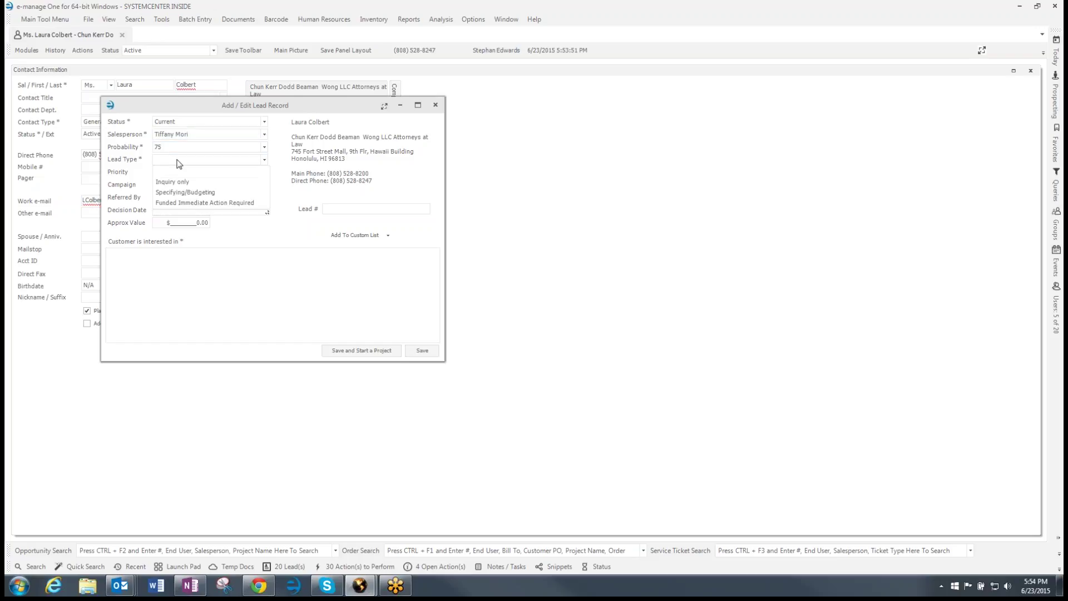
pyautogui.click(186, 194)
pyautogui.click(175, 173)
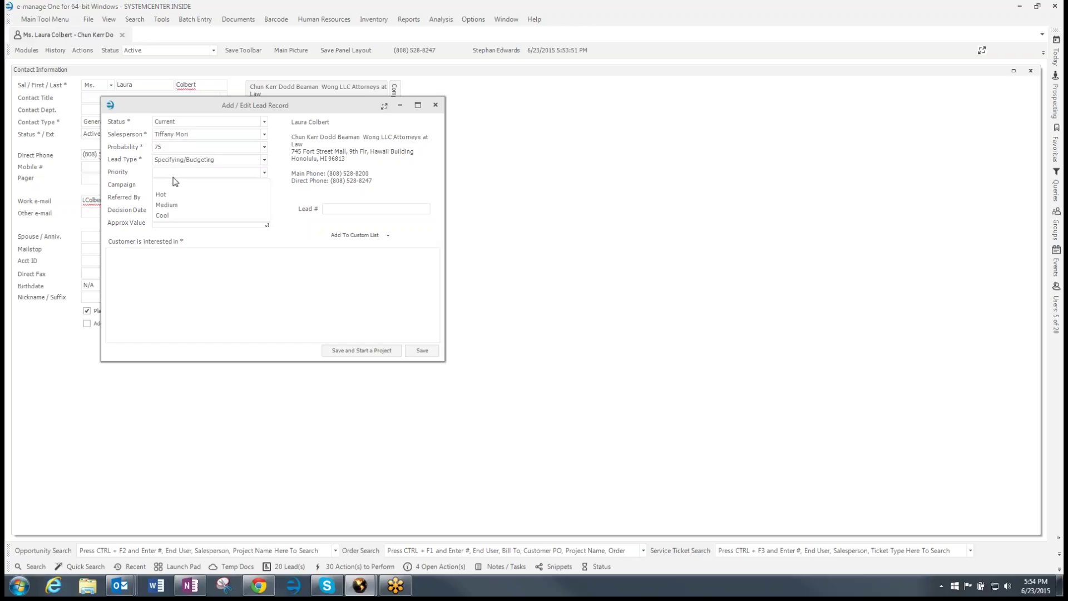
pyautogui.click(173, 197)
# Add the A & D campaign, the referrer's name, decision date 09/30/2015, and a note about moving their Spacesaver System
pyautogui.click(174, 187)
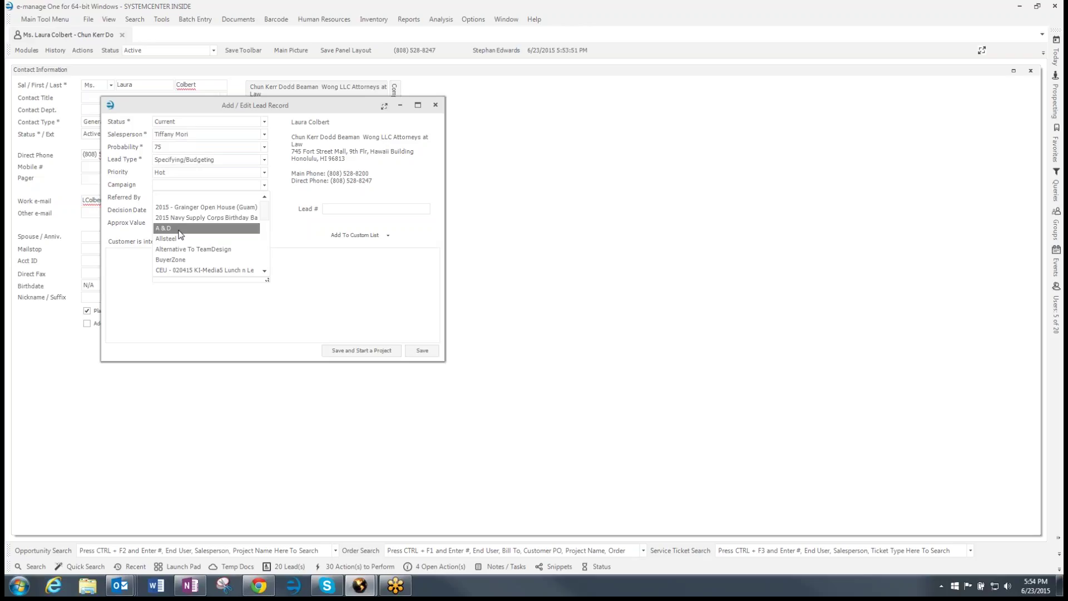
pyautogui.click(175, 229)
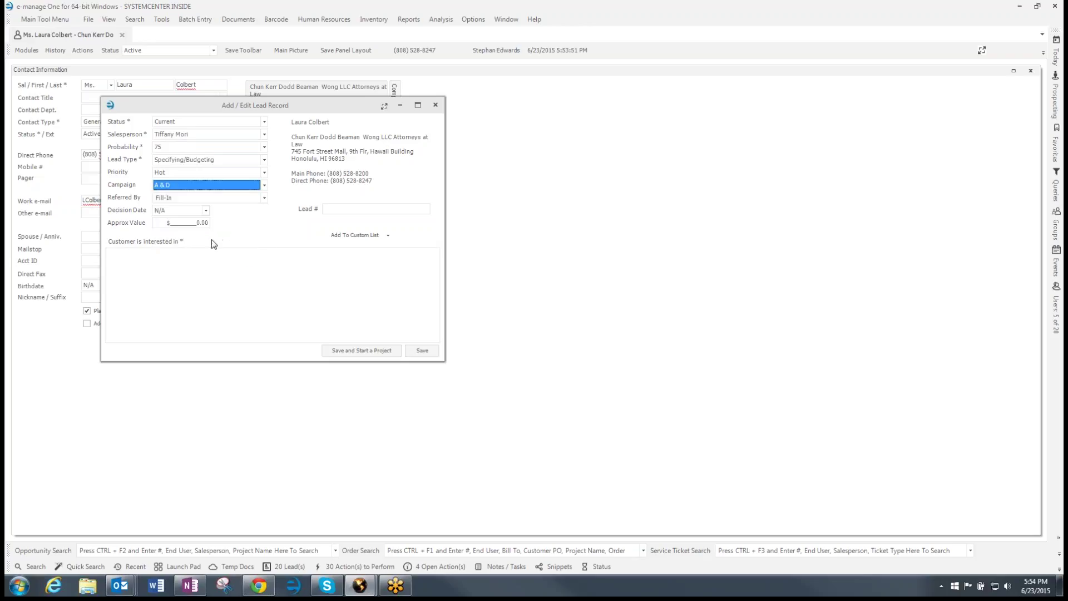
pyautogui.click(185, 198)
pyautogui.write('Fill-In')
pyautogui.moveTo(184, 198); pyautogui.dragTo(139, 205)
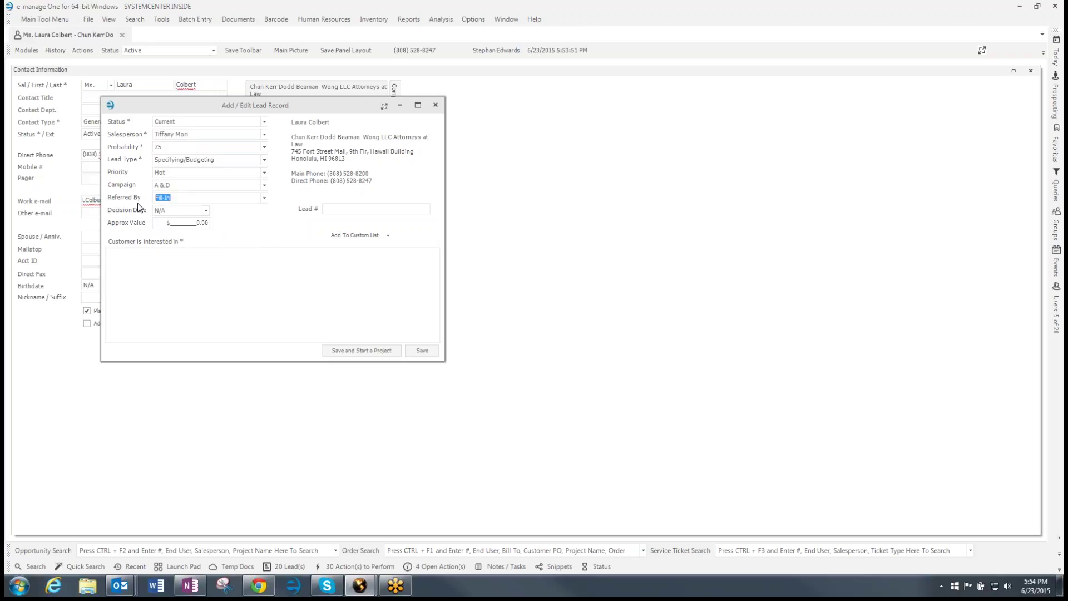
pyautogui.click(205, 211)
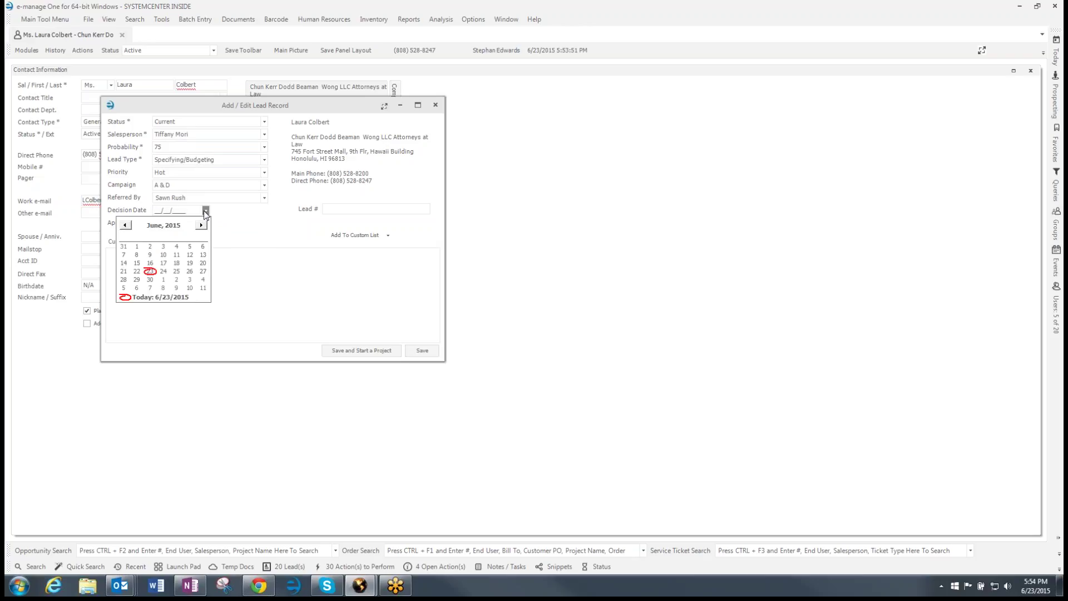
pyautogui.click(202, 225)
pyautogui.click(201, 226)
pyautogui.click(202, 226)
pyautogui.click(164, 280)
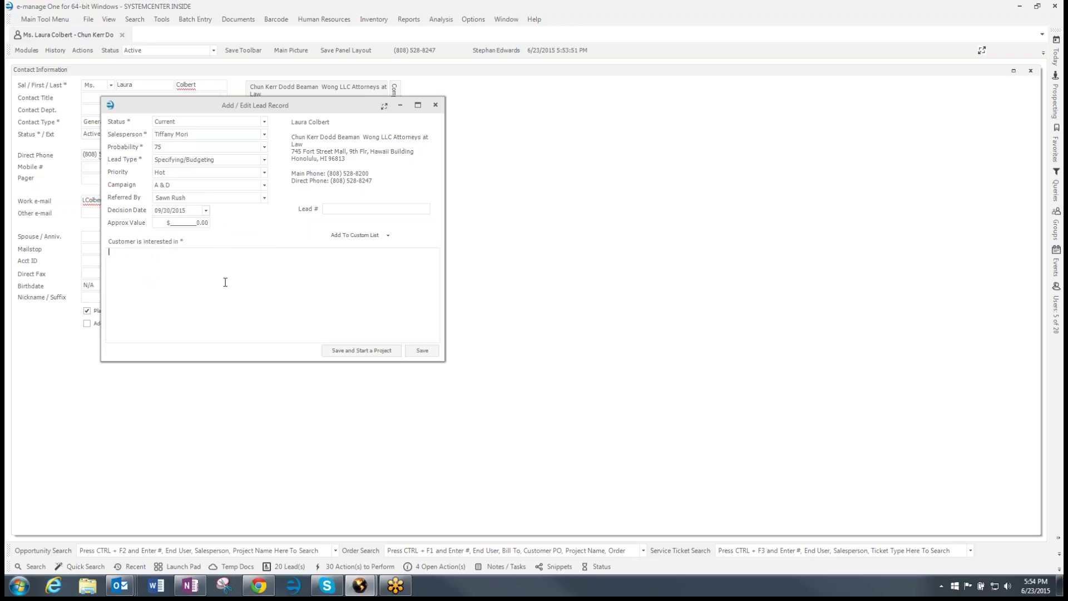
pyautogui.write('nterested in')
pyautogui.write('moving their Spacesaver System and looking at ne')
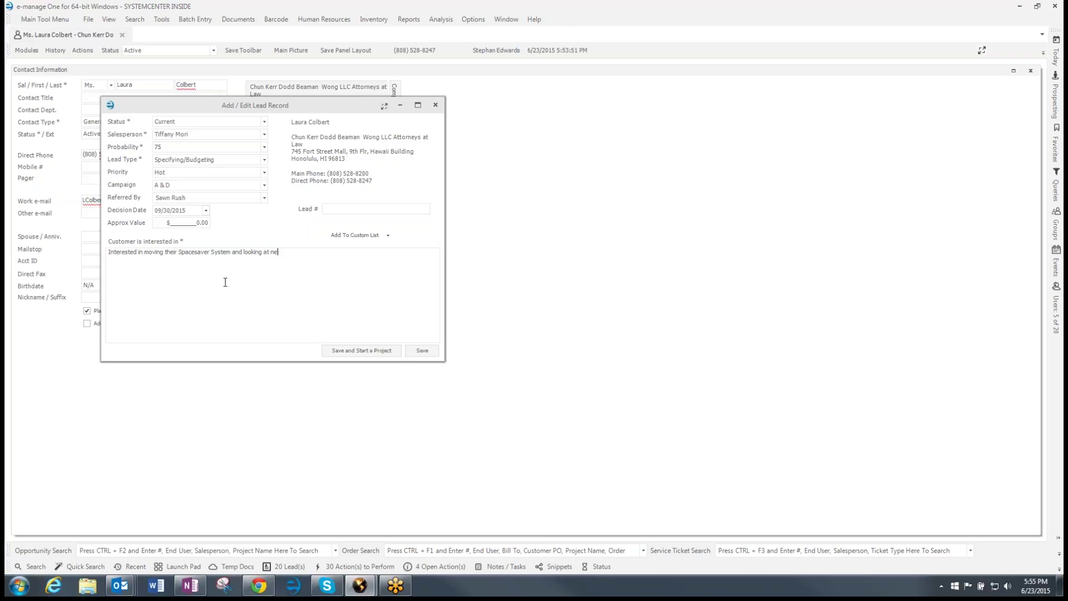
pyautogui.write('w office furniture')
pyautogui.click(299, 567)
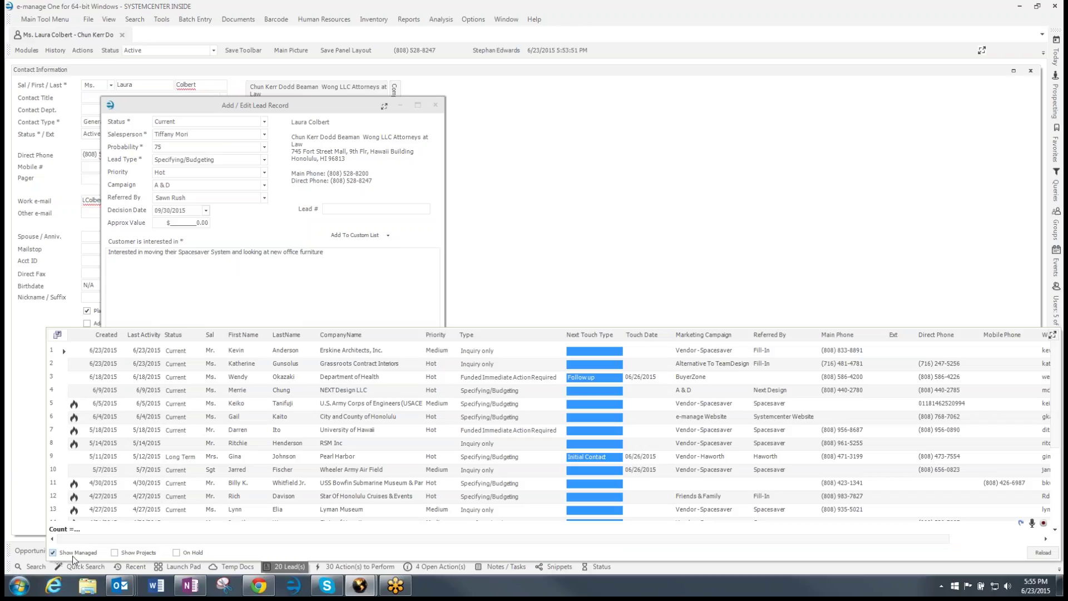
pyautogui.click(193, 280)
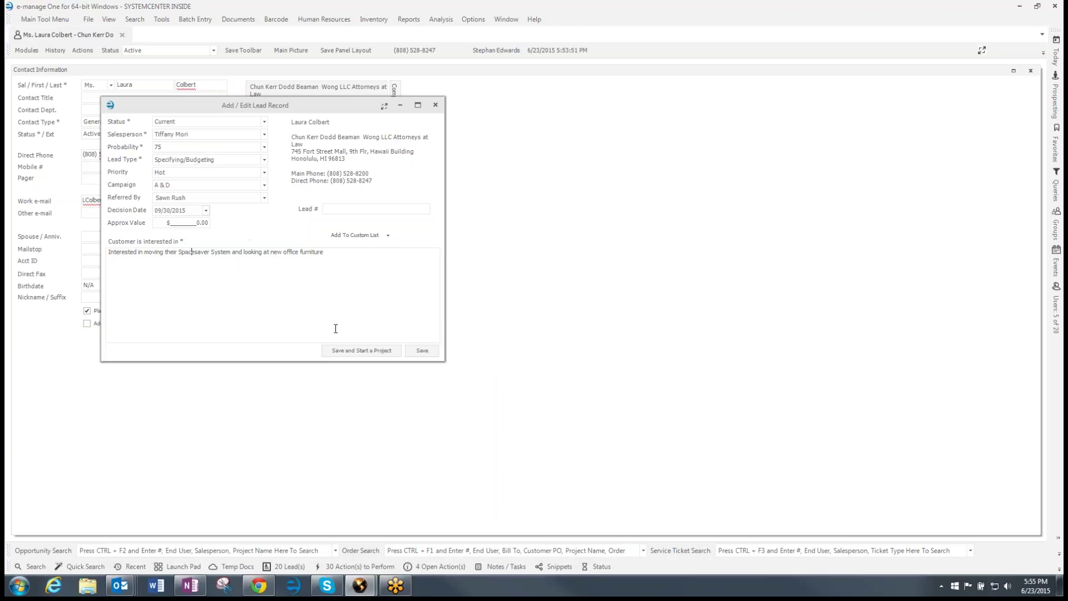
# Start a project named 'Chun Kerr Office Move' with division The Systemcenter, Inc. and type New Project
pyautogui.click(353, 354)
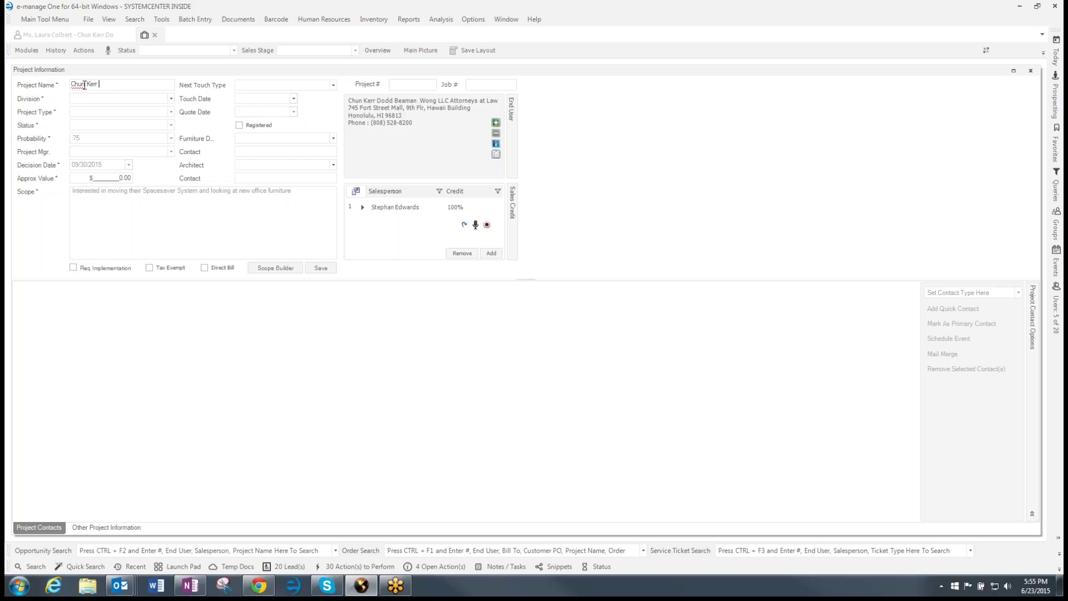
pyautogui.write('ice Move')
pyautogui.click(92, 99)
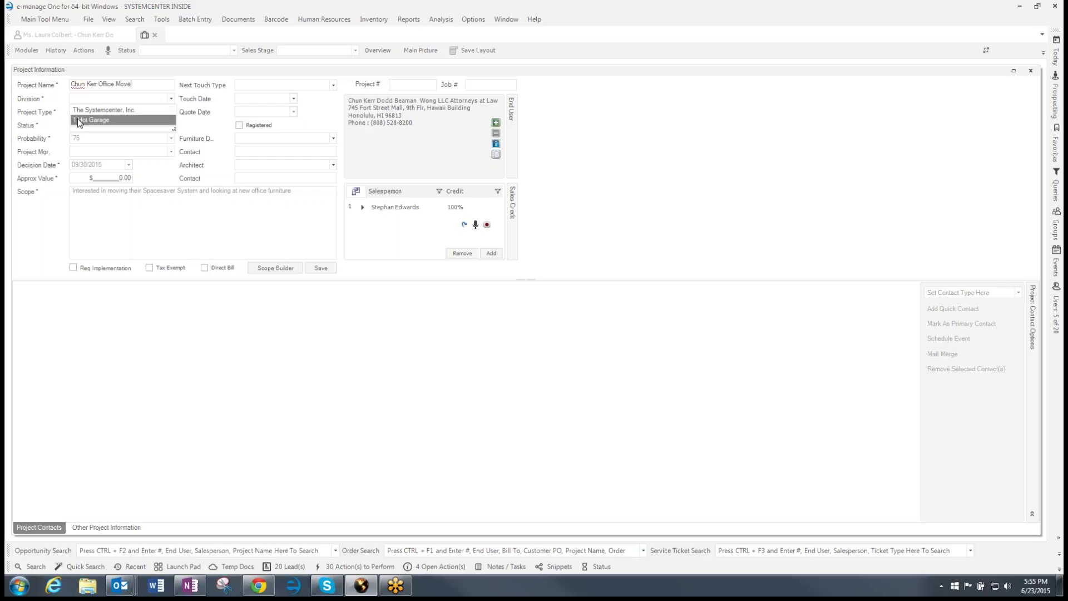
pyautogui.click(82, 109)
pyautogui.click(89, 112)
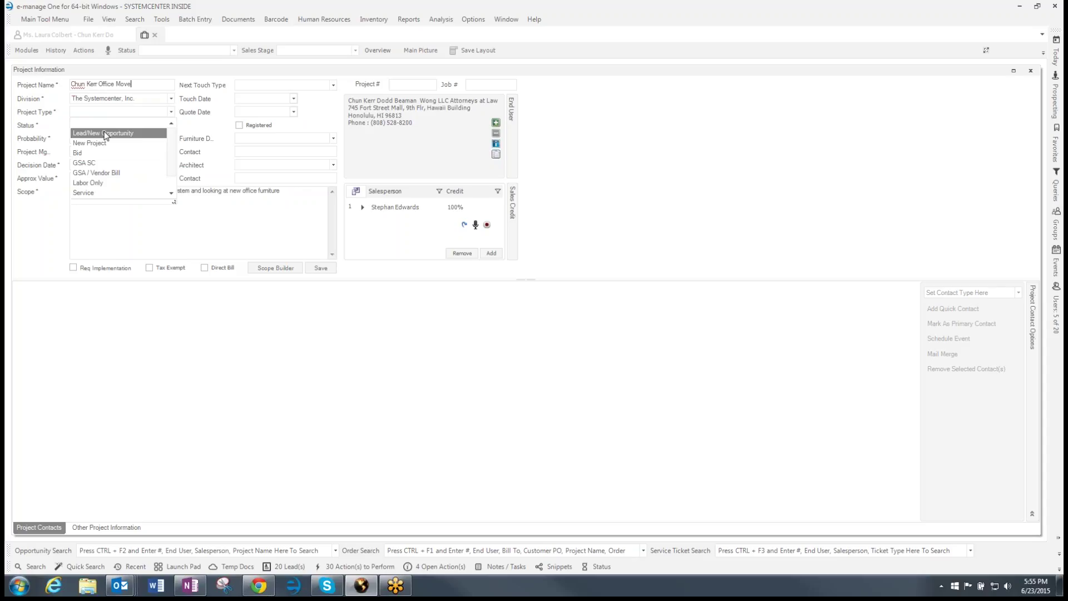
pyautogui.click(106, 144)
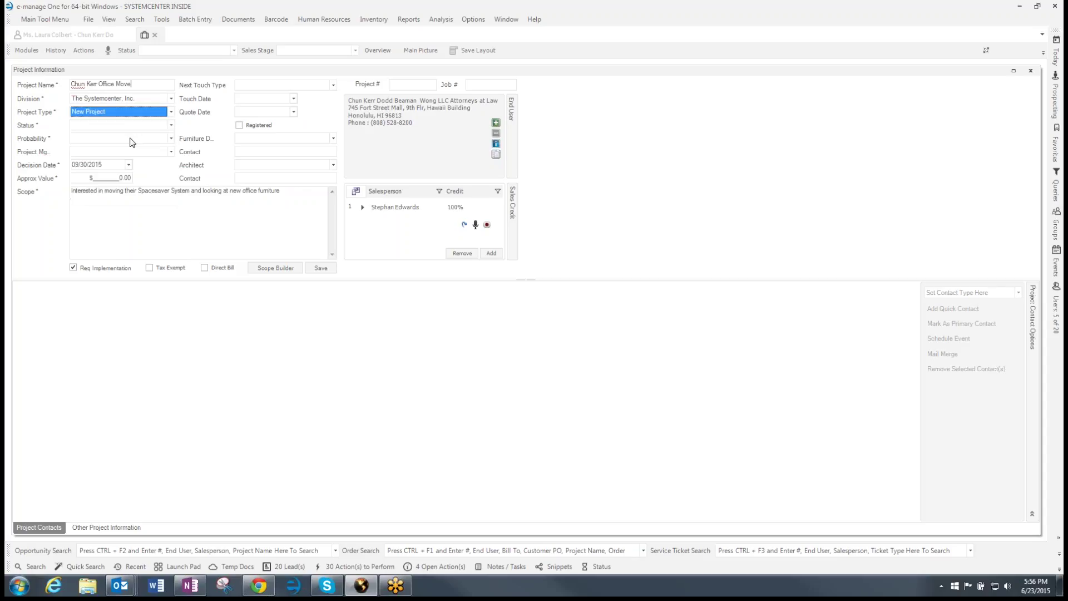
# Set status New Project Start, probability 75 and project manager TBD, then save the project
pyautogui.click(168, 126)
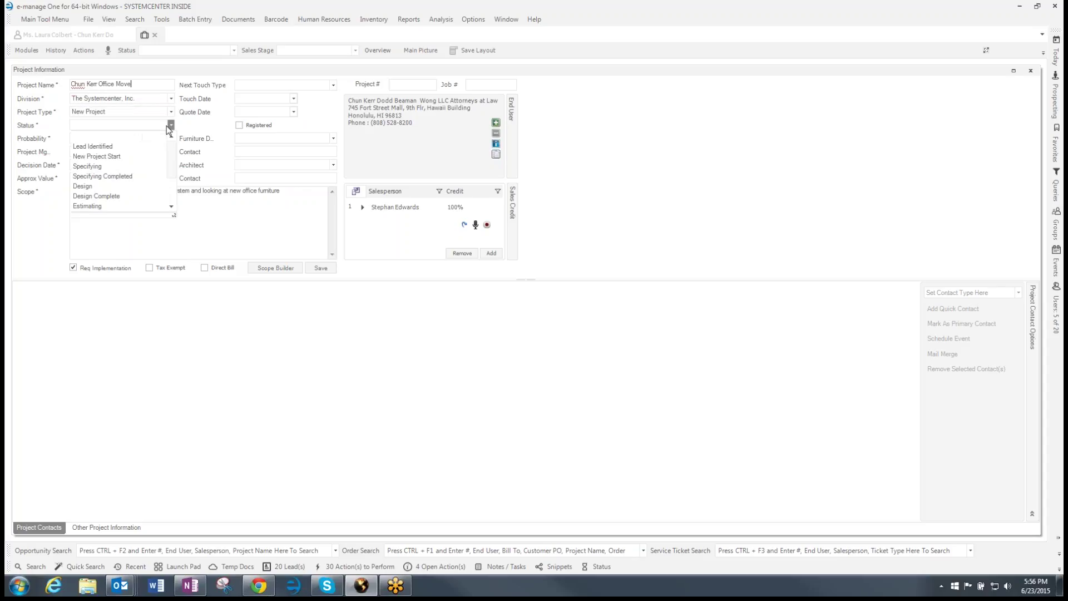
pyautogui.click(118, 158)
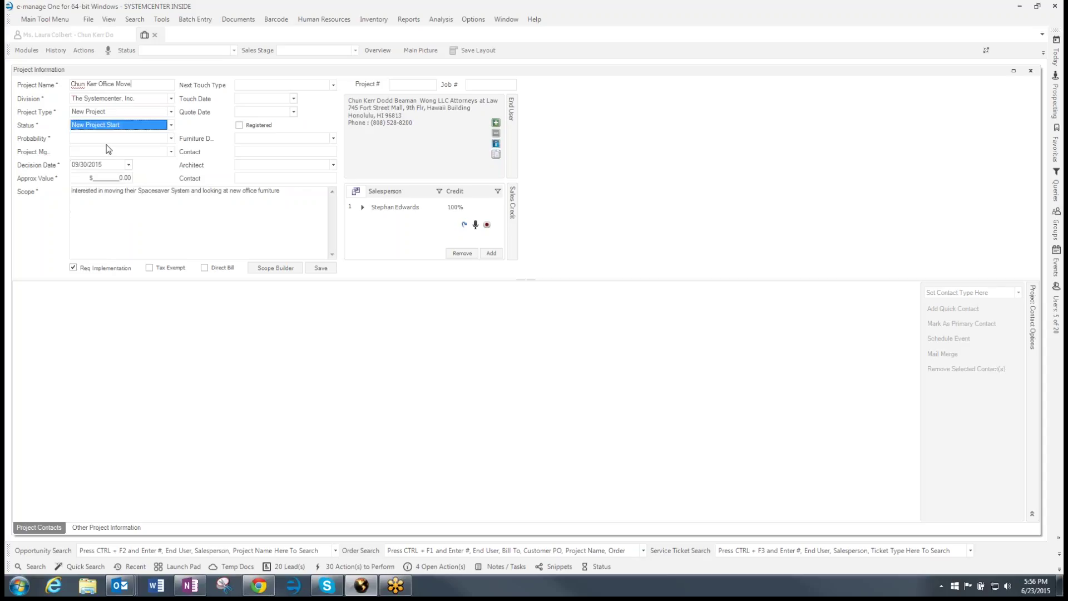
pyautogui.click(109, 139)
pyautogui.click(98, 167)
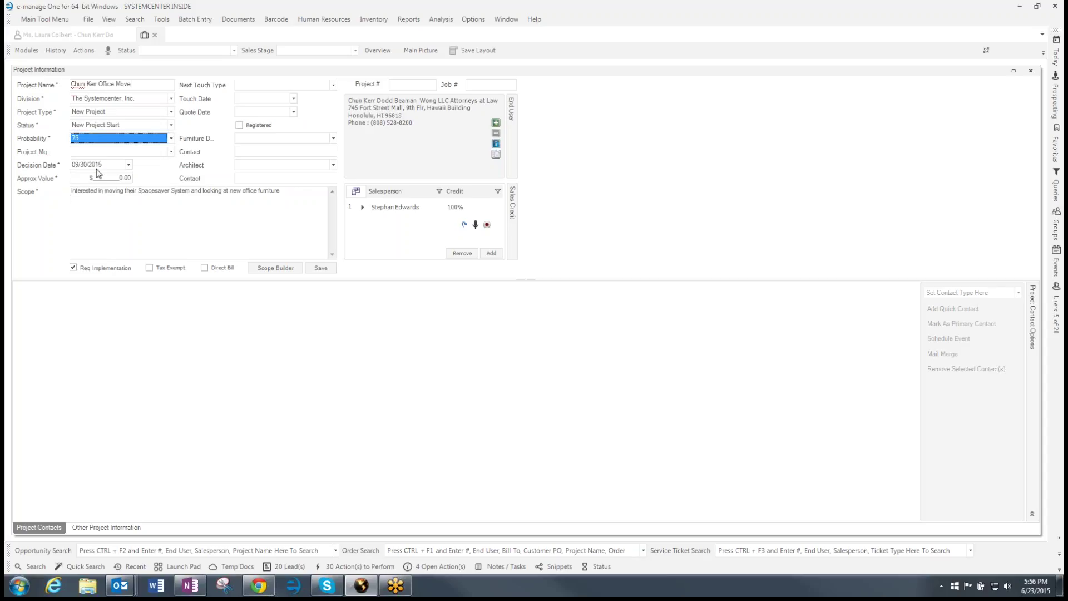
pyautogui.click(95, 152)
pyautogui.click(95, 164)
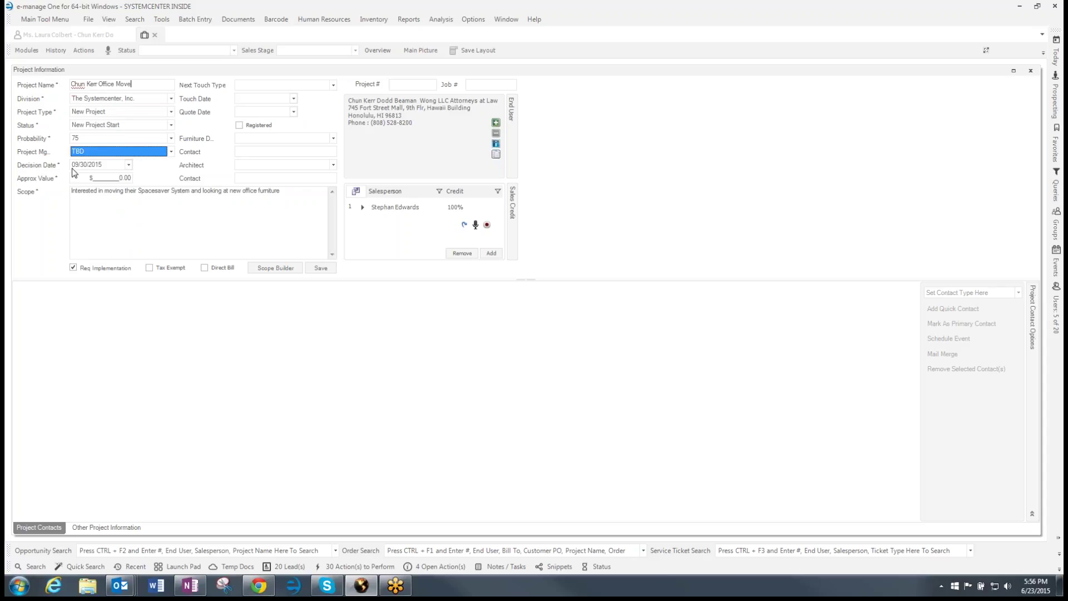
pyautogui.moveTo(81, 191); pyautogui.dragTo(89, 191)
pyautogui.click(190, 217)
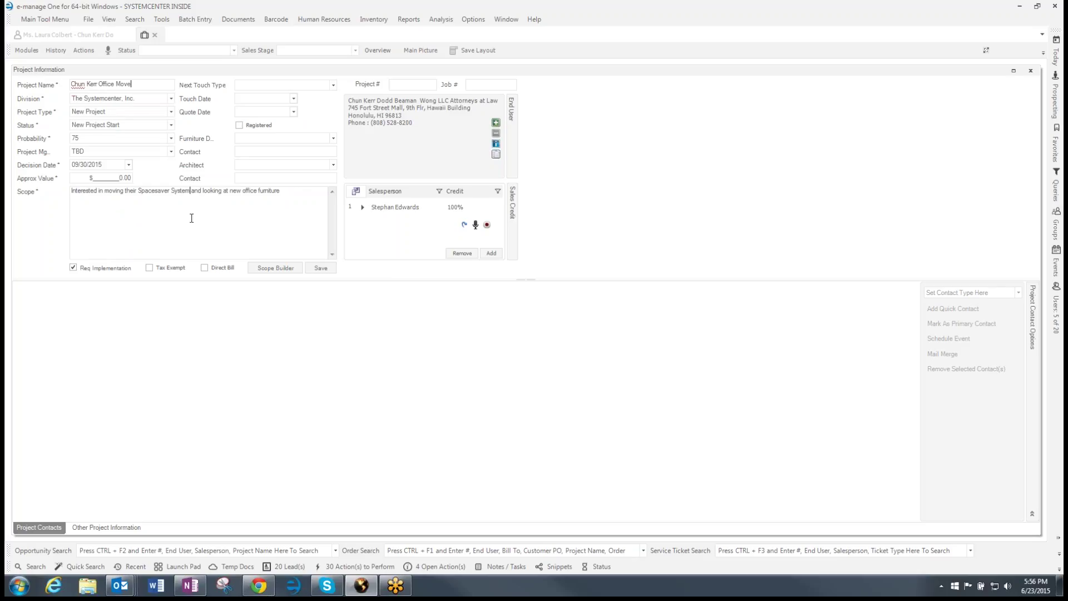
pyautogui.click(321, 268)
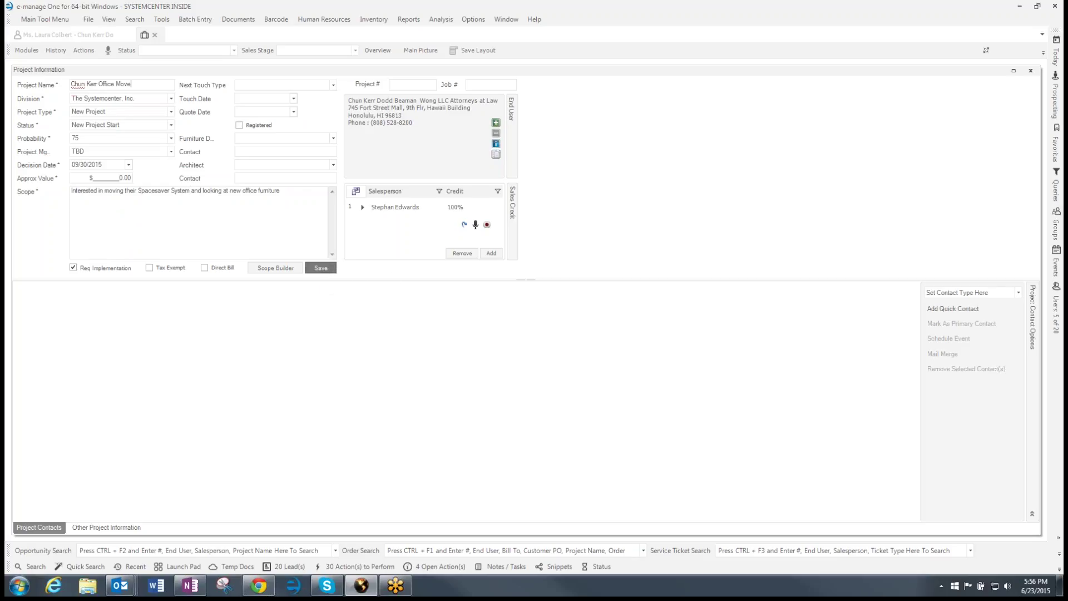
pyautogui.click(423, 207)
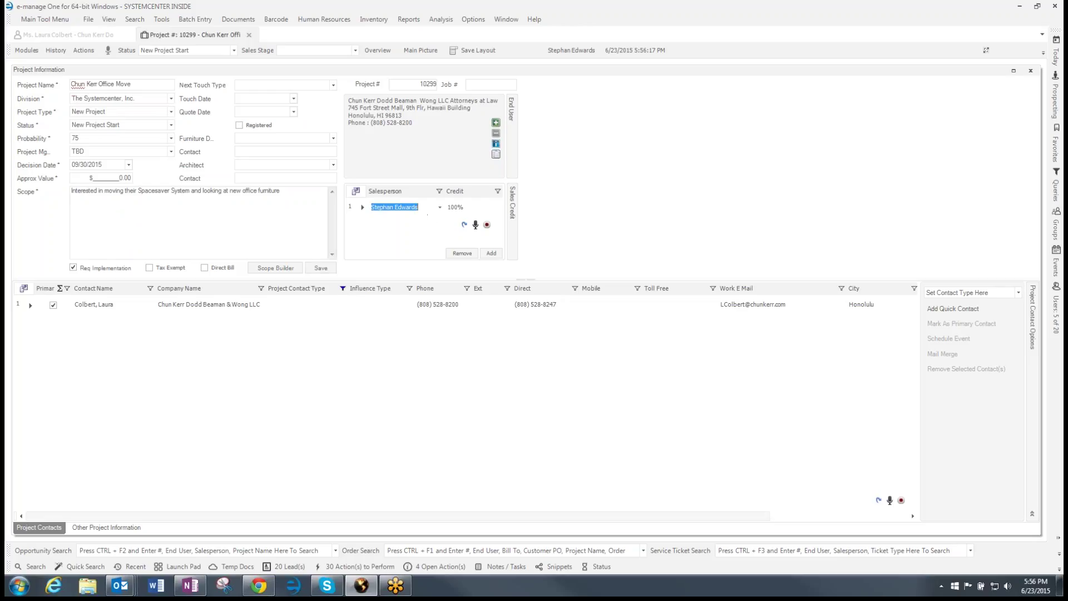
# Give the chosen salesperson 100% sales credit and select the project's contact row
pyautogui.click(439, 207)
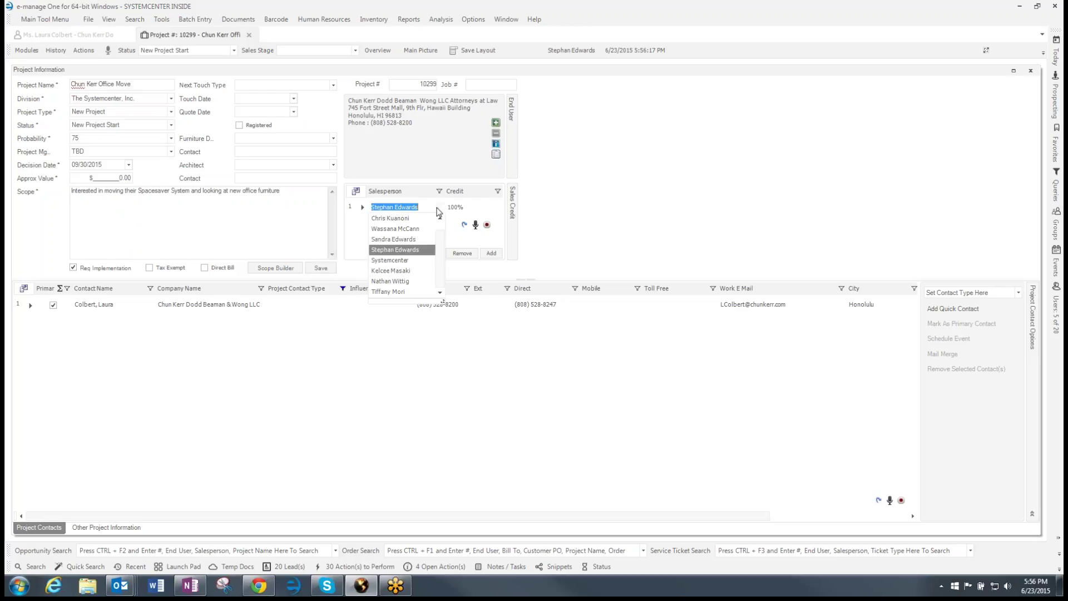
pyautogui.click(397, 291)
pyautogui.press('Tab')
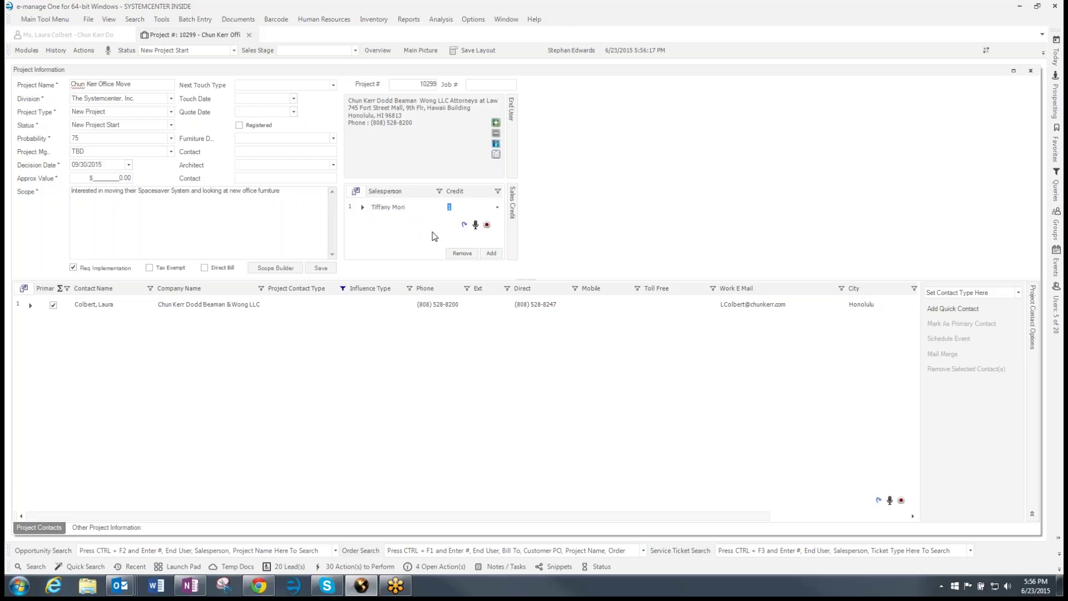
pyautogui.click(348, 208)
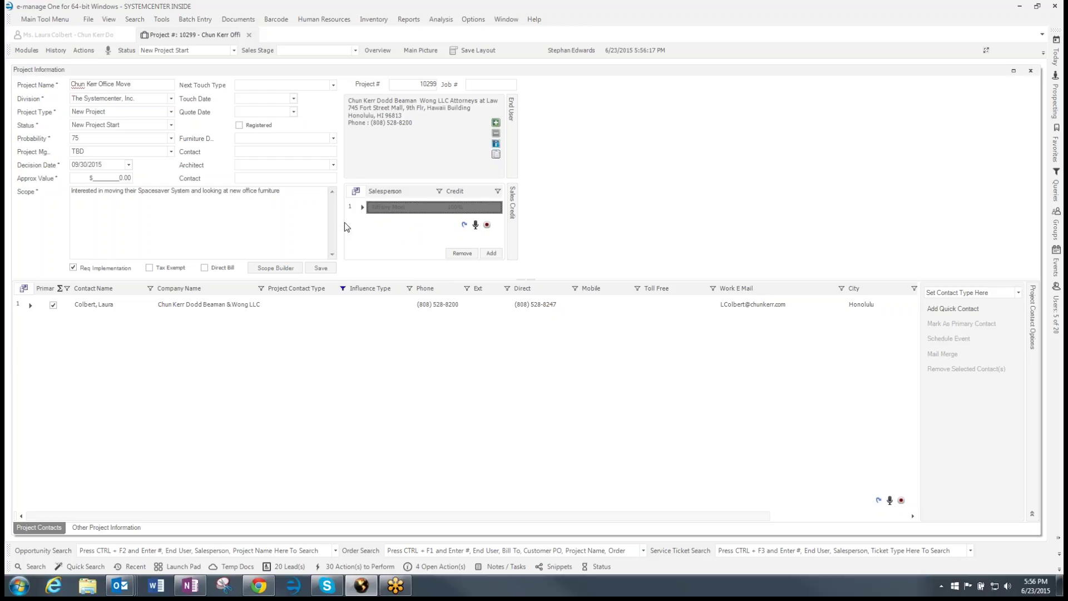
pyautogui.click(26, 310)
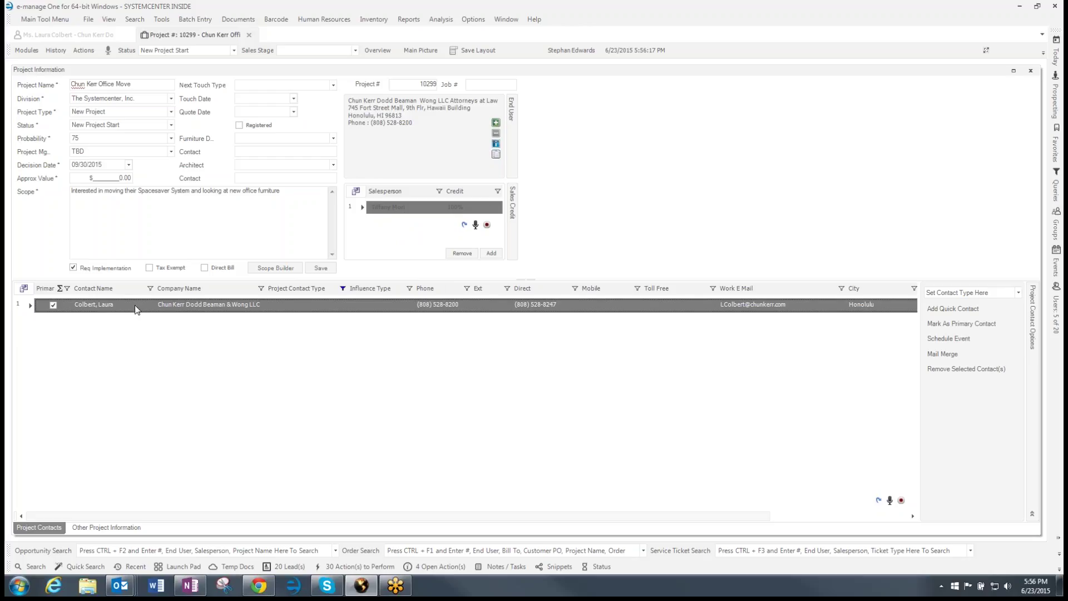
# Set the contact's Project Contact Type to End User and Influence Type to Decision Committee
pyautogui.click(301, 306)
pyautogui.click(341, 304)
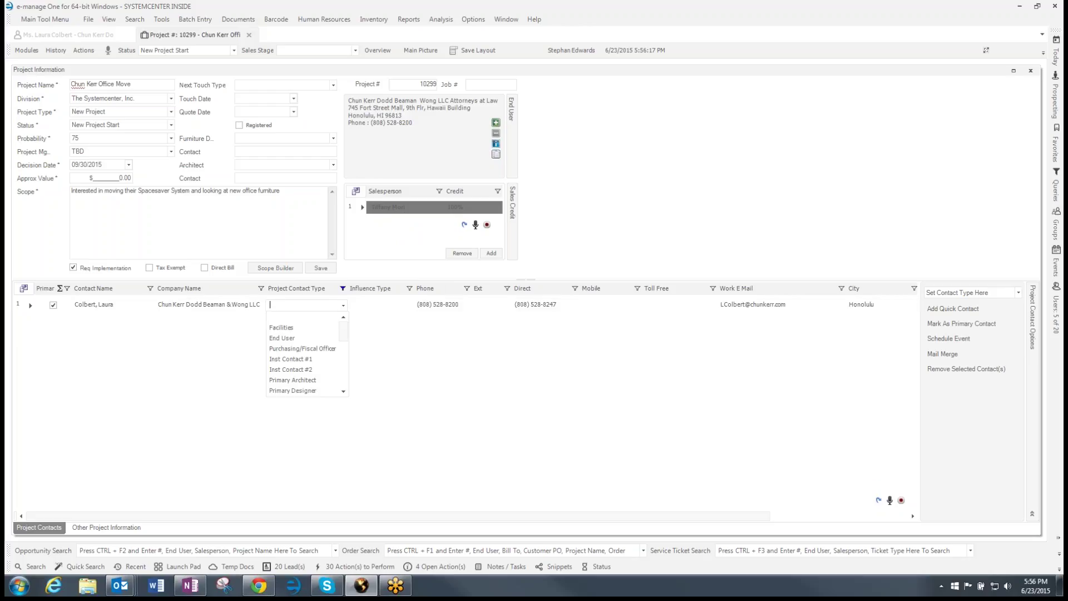
pyautogui.click(315, 339)
pyautogui.click(409, 306)
pyautogui.click(410, 306)
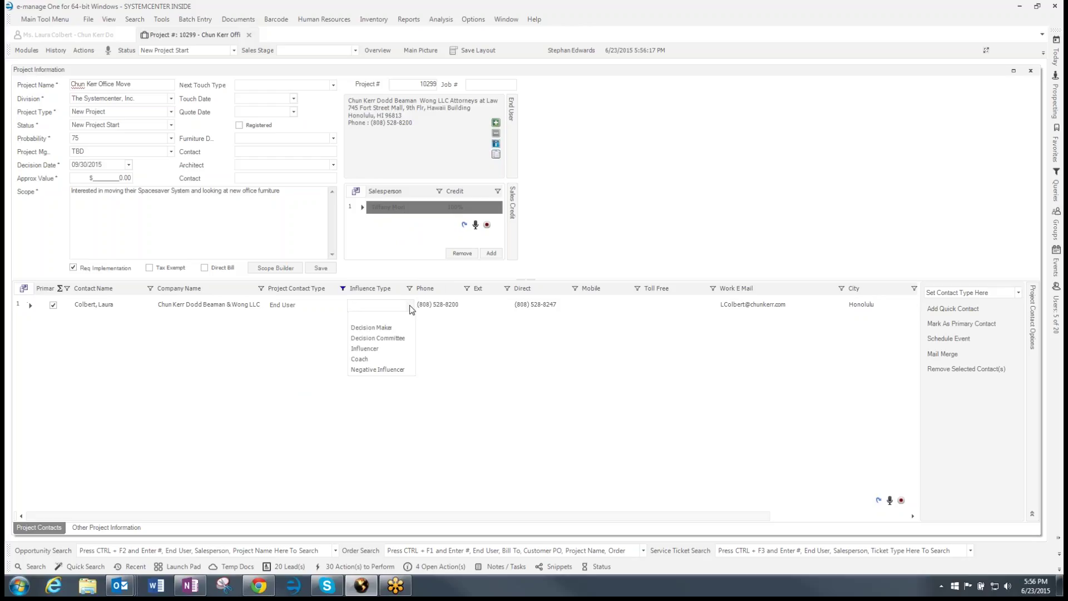
pyautogui.click(377, 341)
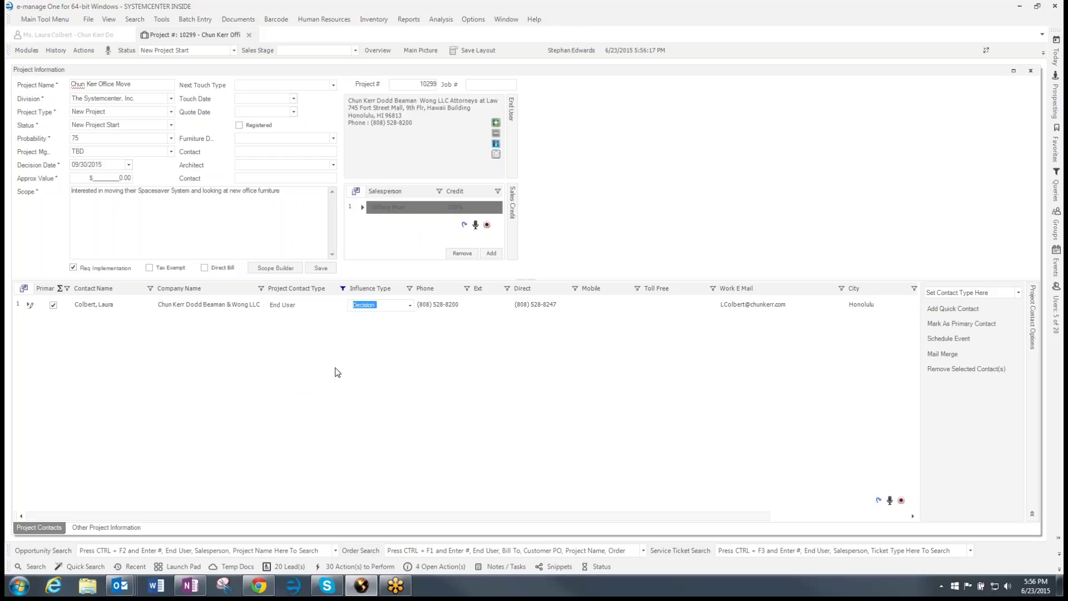
pyautogui.press('Tab')
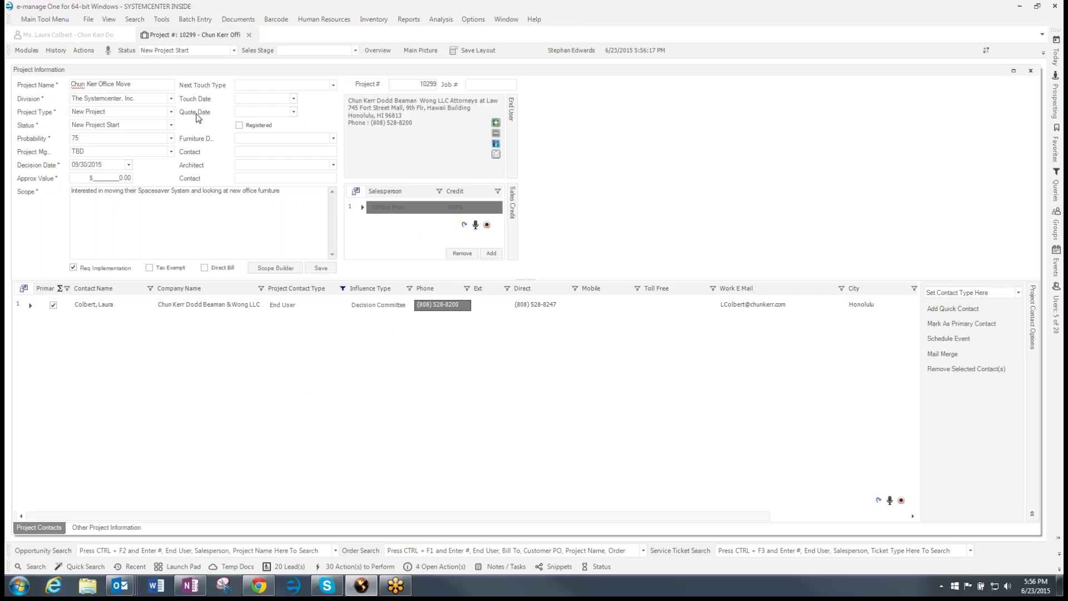
# Schedule an appointment as next touch on June 24, 2015, set sales stage In Progress, and save
pyautogui.click(333, 85)
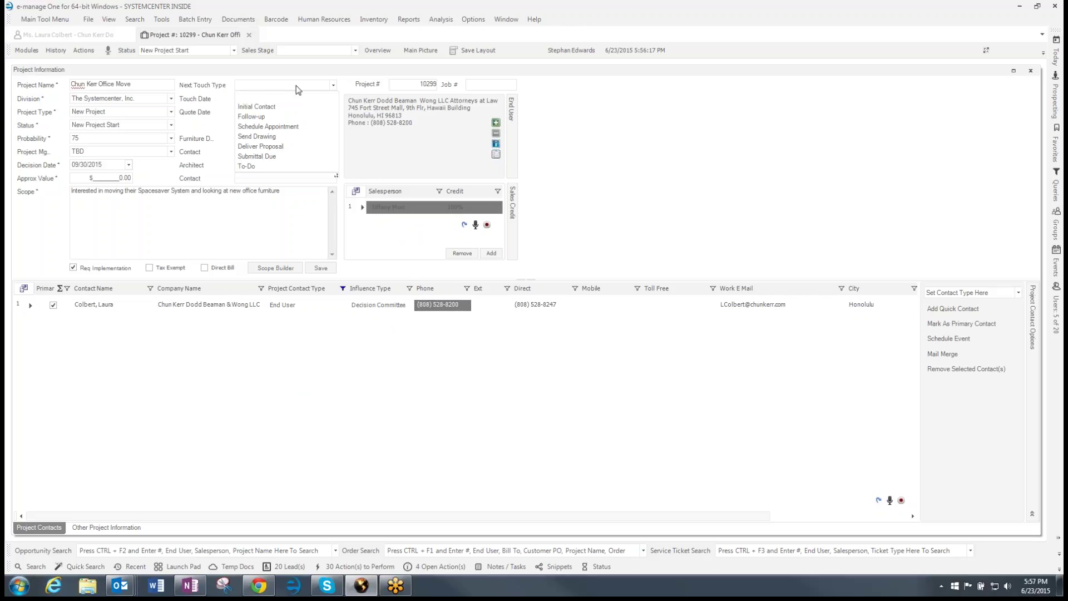
pyautogui.click(264, 127)
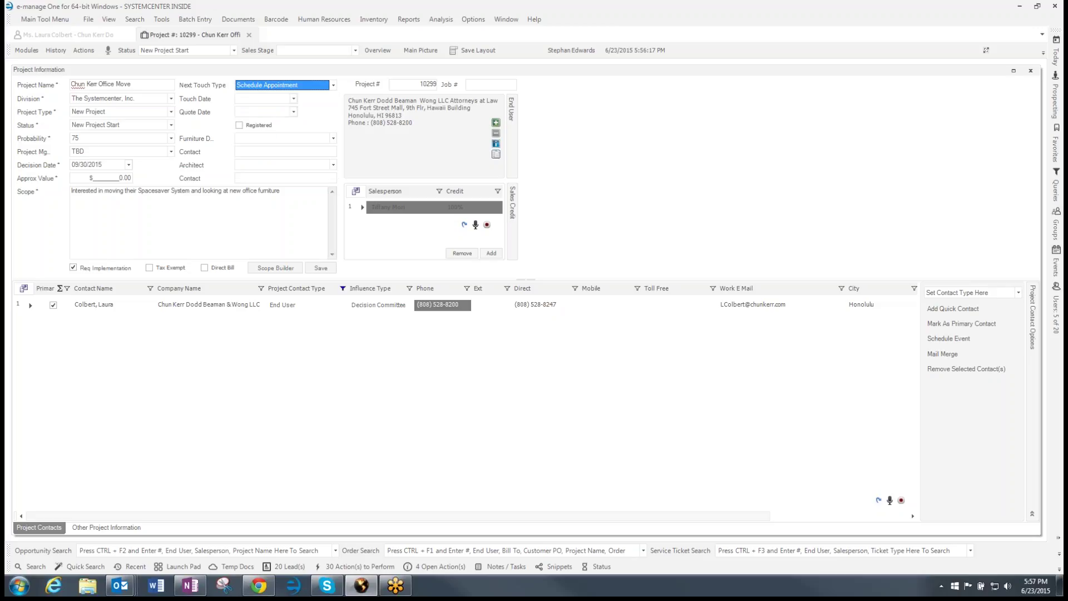
pyautogui.click(293, 98)
pyautogui.click(248, 159)
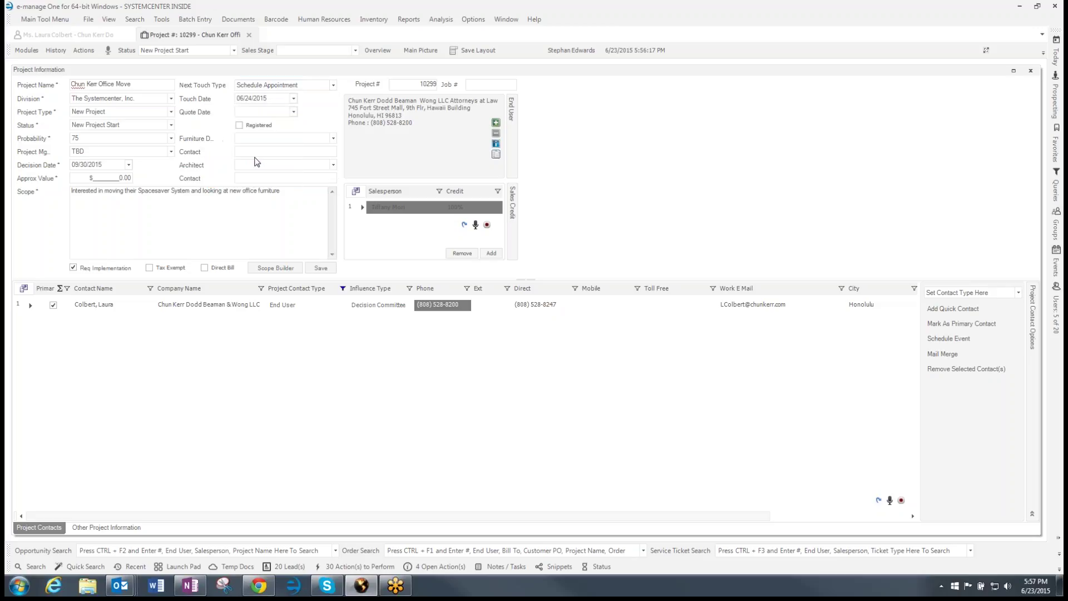
pyautogui.press('Tab')
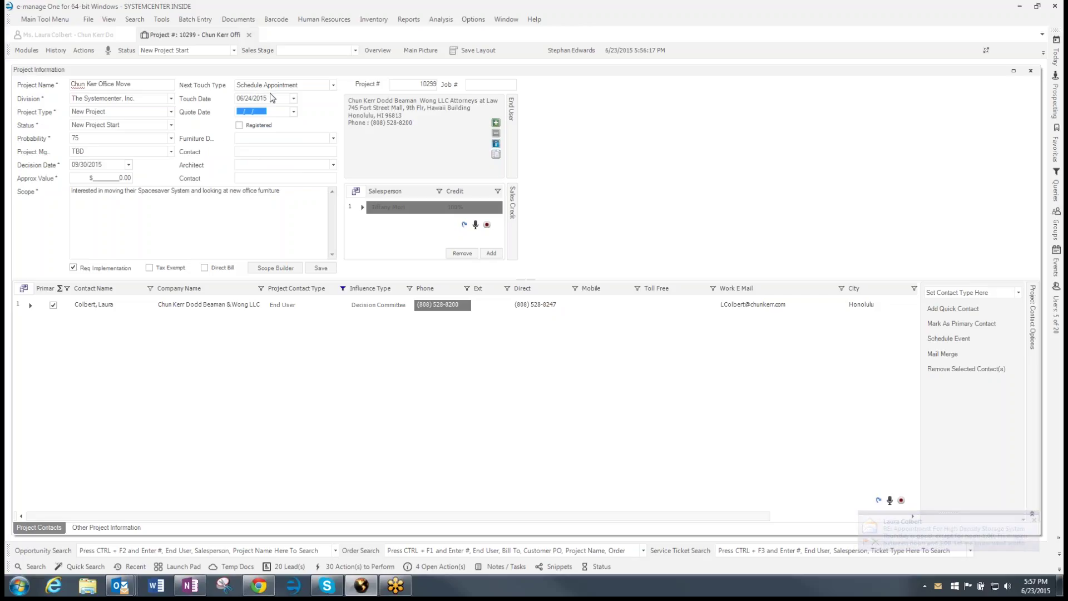
pyautogui.click(355, 50)
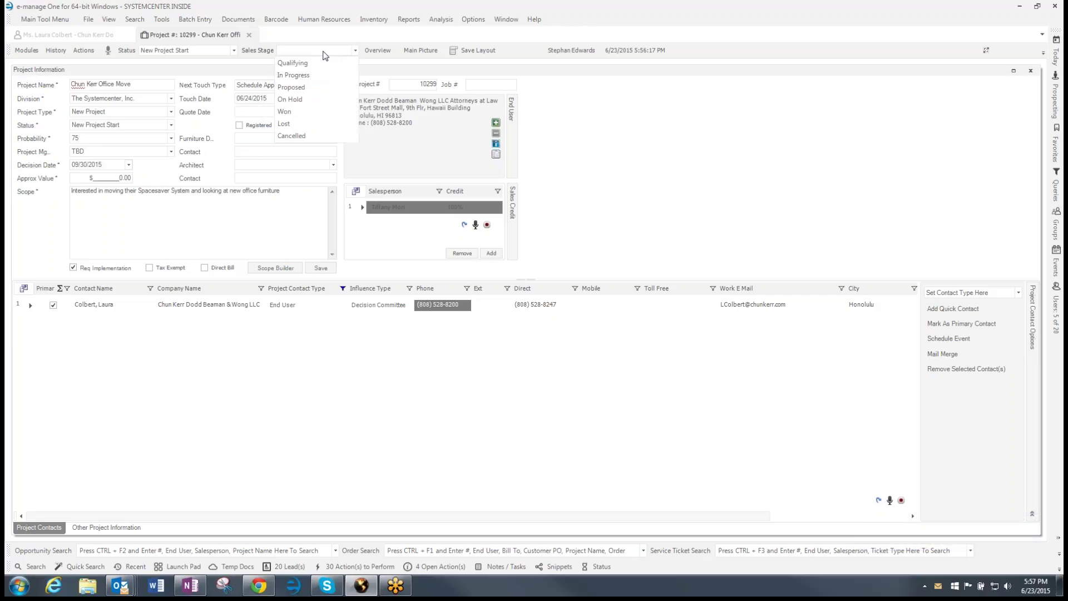
pyautogui.click(300, 75)
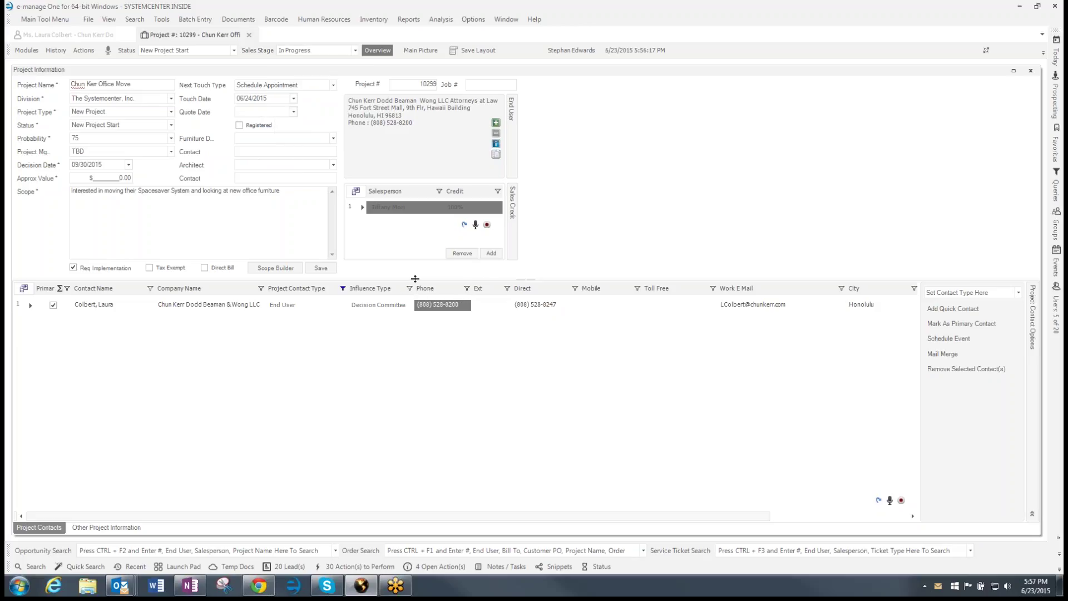
pyautogui.click(331, 269)
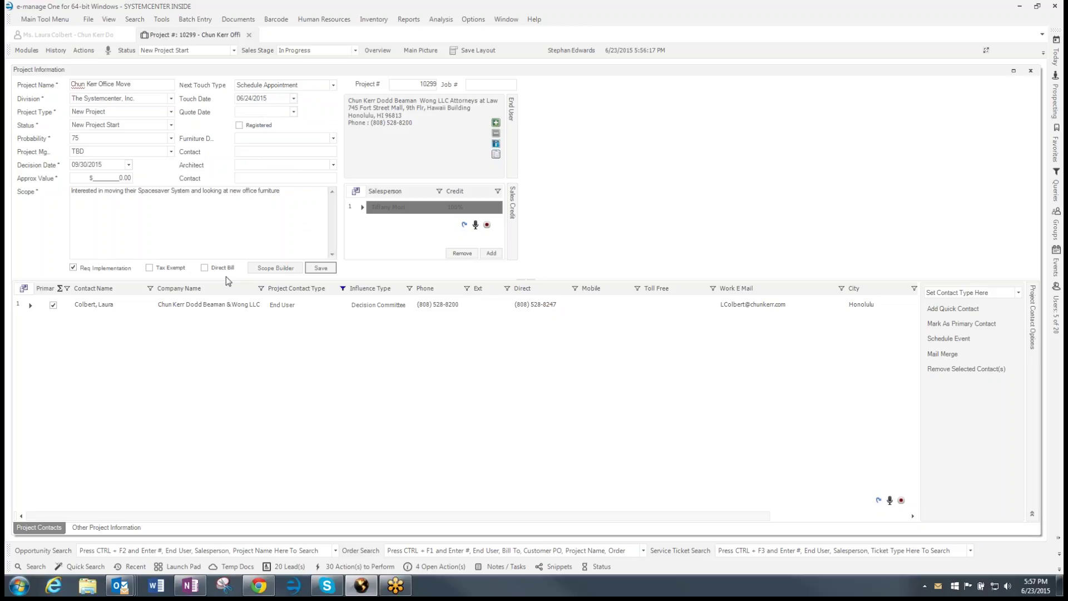
pyautogui.click(34, 566)
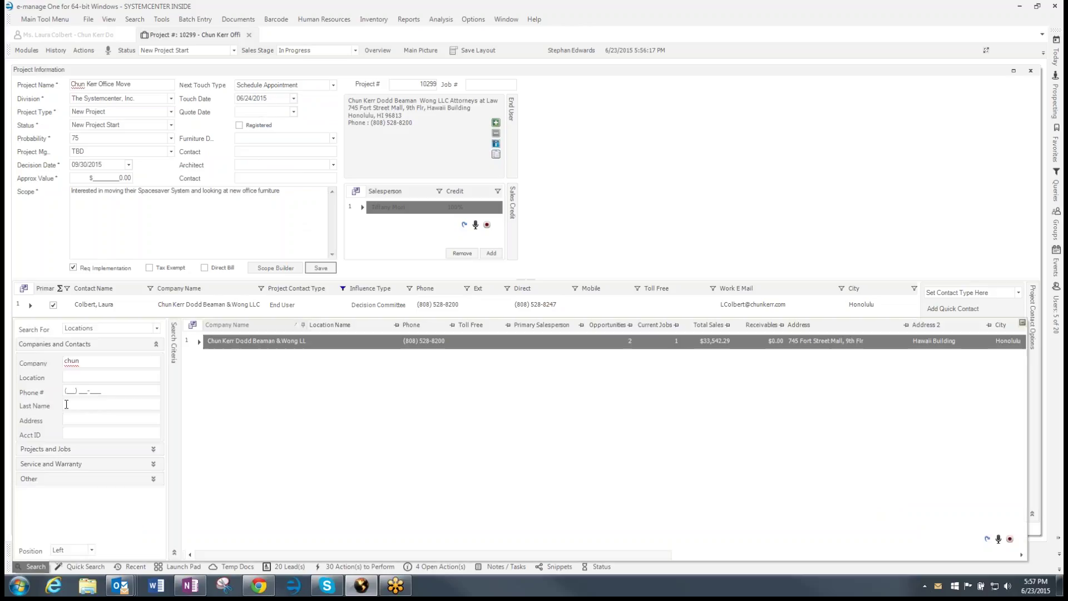
pyautogui.click(156, 328)
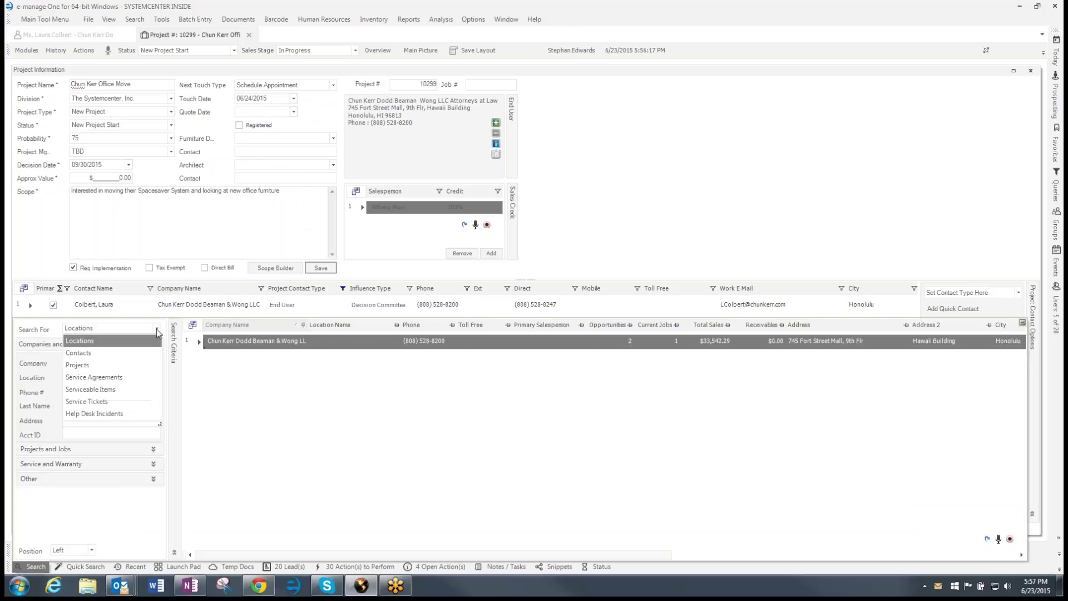
pyautogui.click(106, 351)
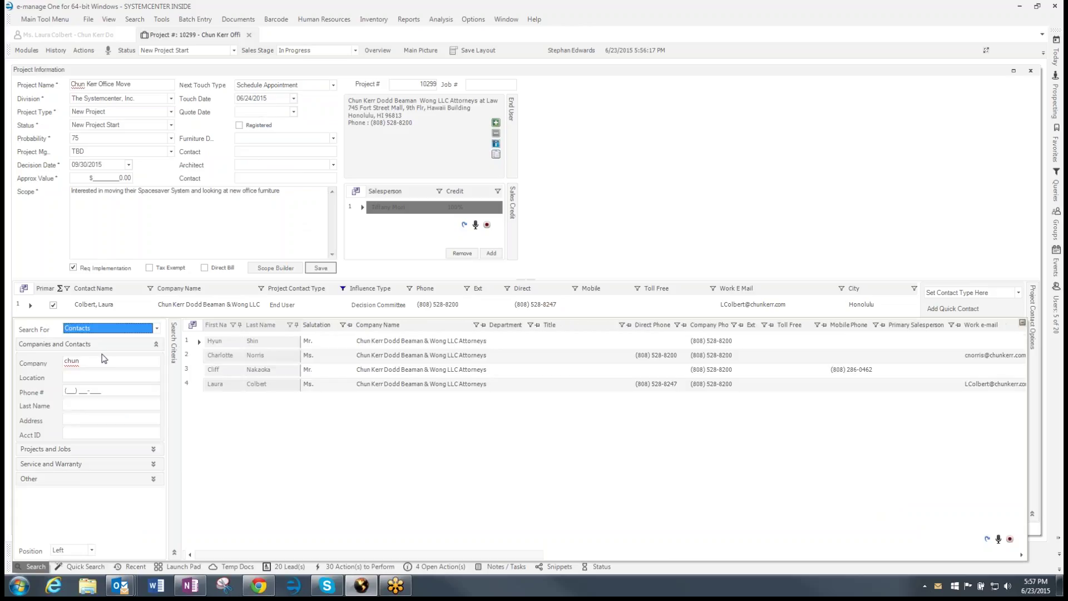
pyautogui.click(198, 385)
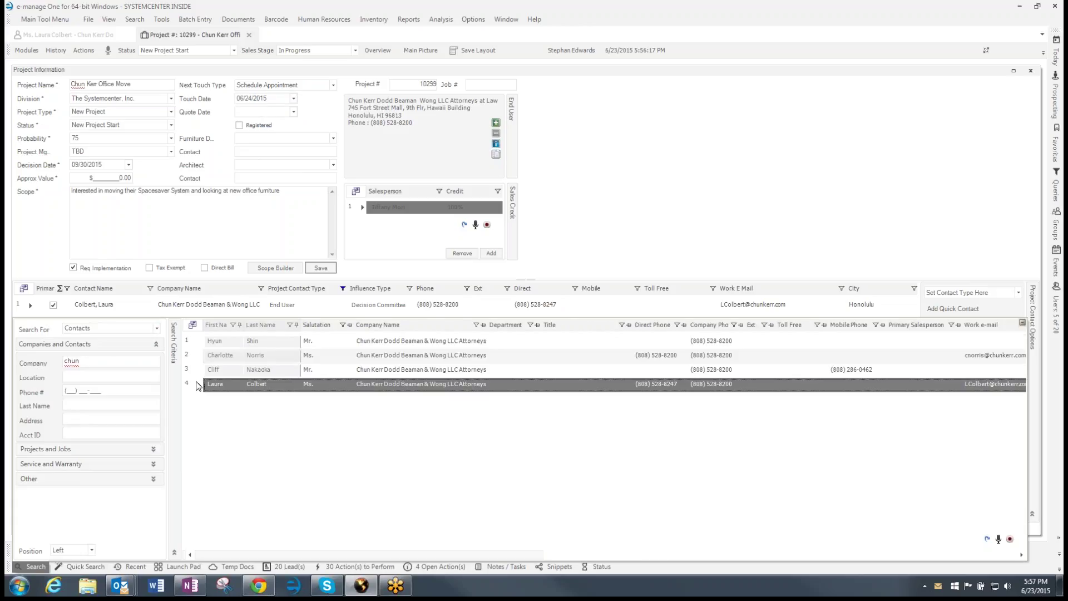
pyautogui.doubleClick(201, 387)
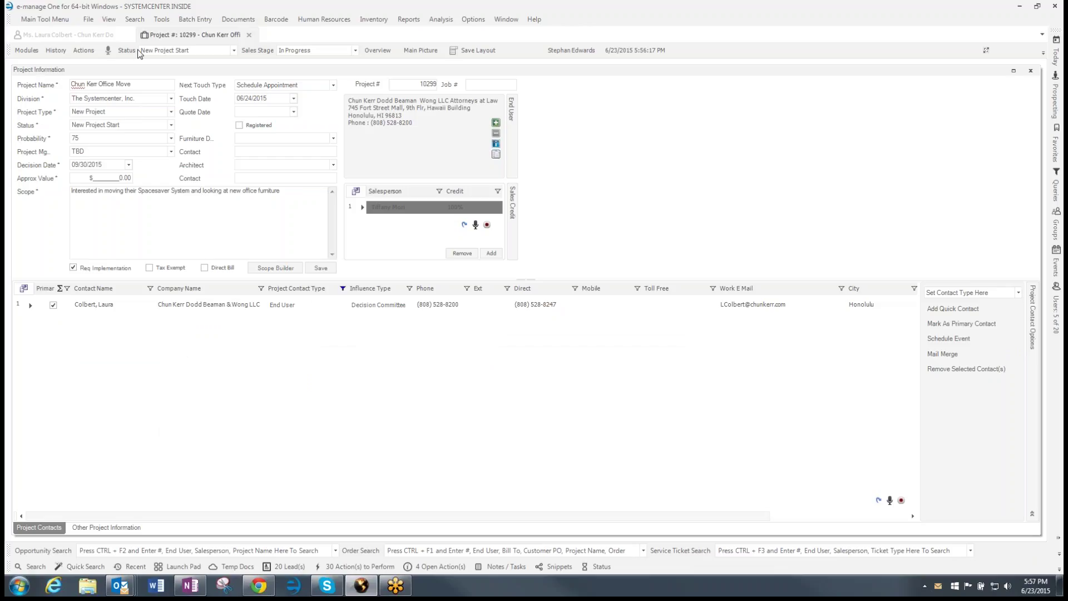
pyautogui.click(161, 19)
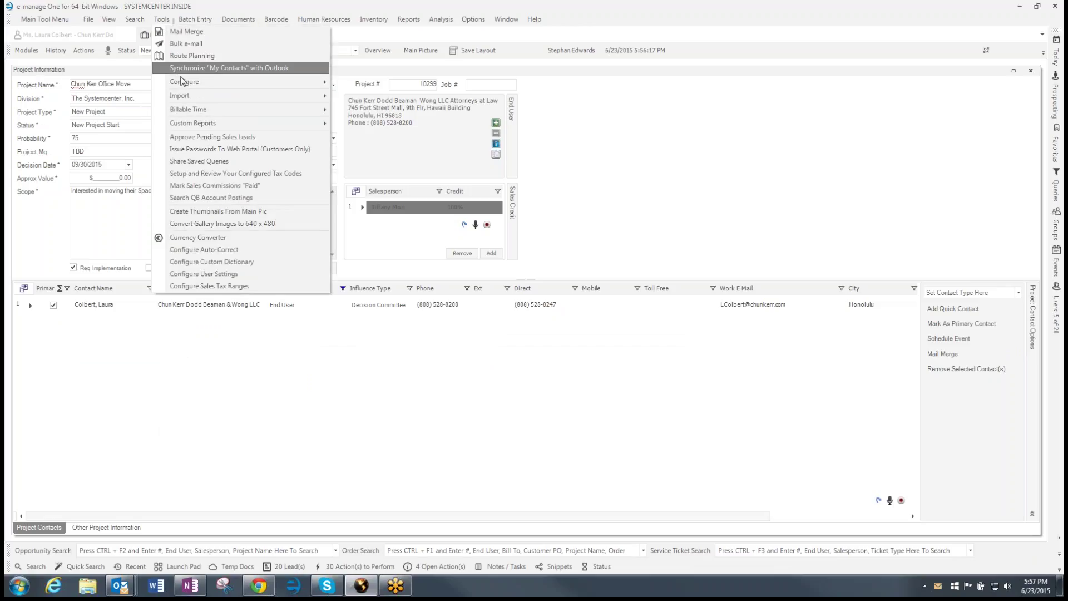
pyautogui.moveTo(184, 82)
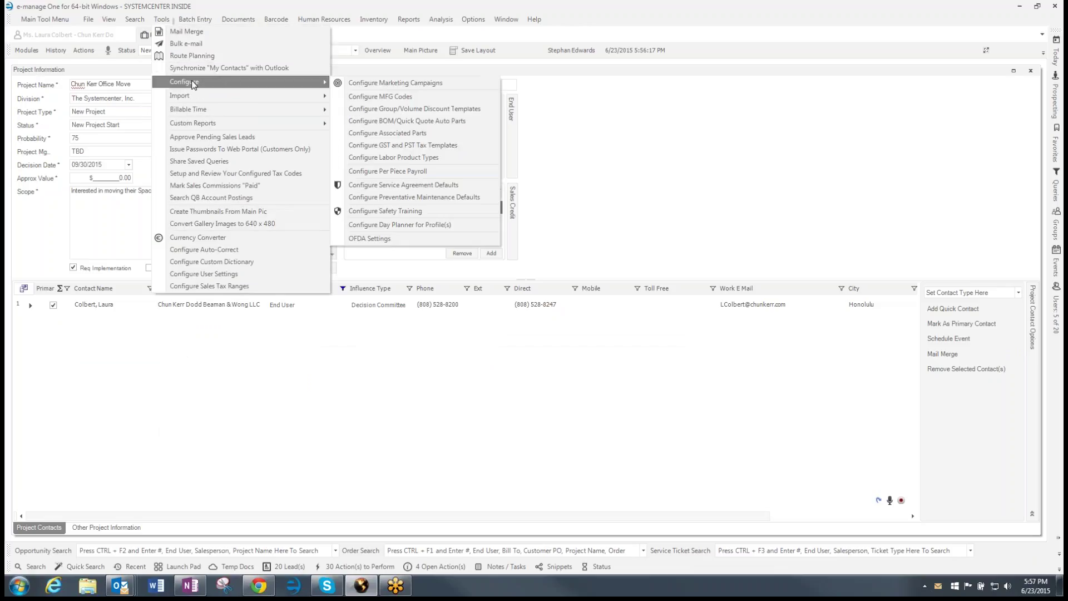
pyautogui.click(393, 82)
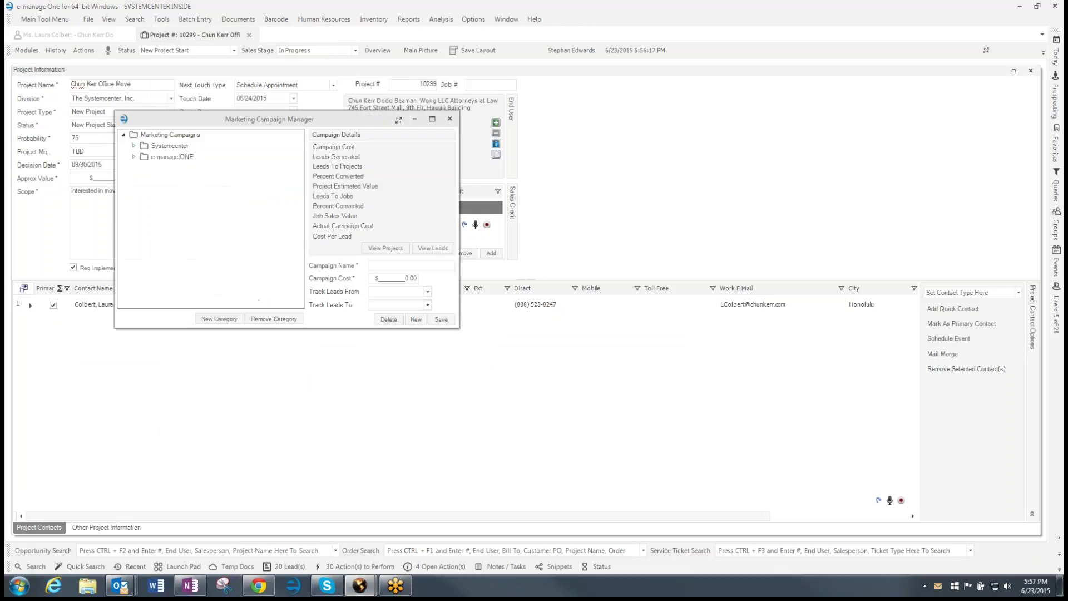
pyautogui.click(134, 146)
pyautogui.scroll(-2, 166, 289)
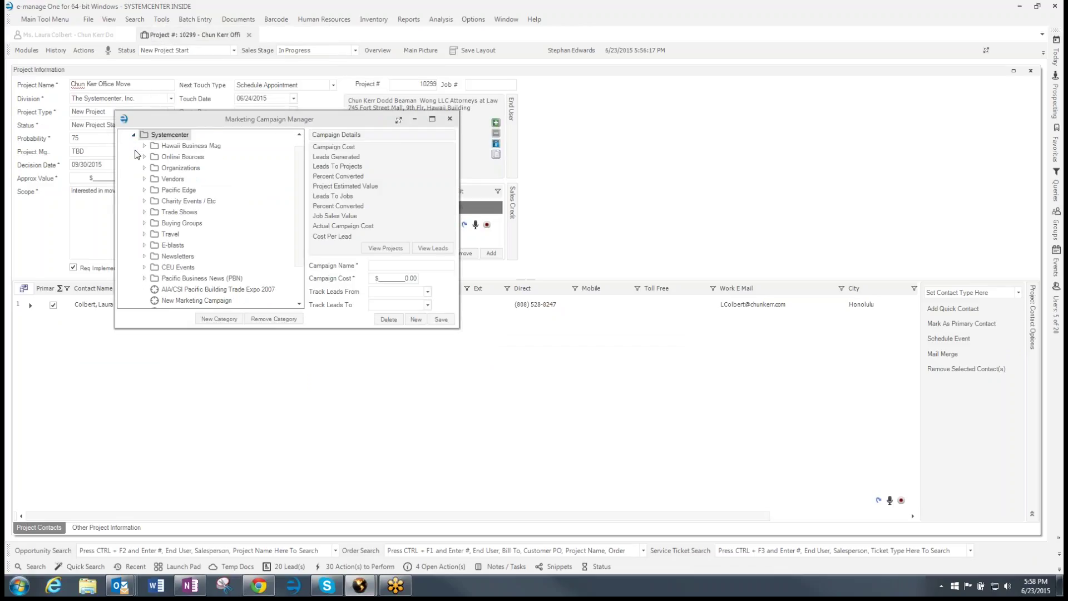
pyautogui.click(165, 290)
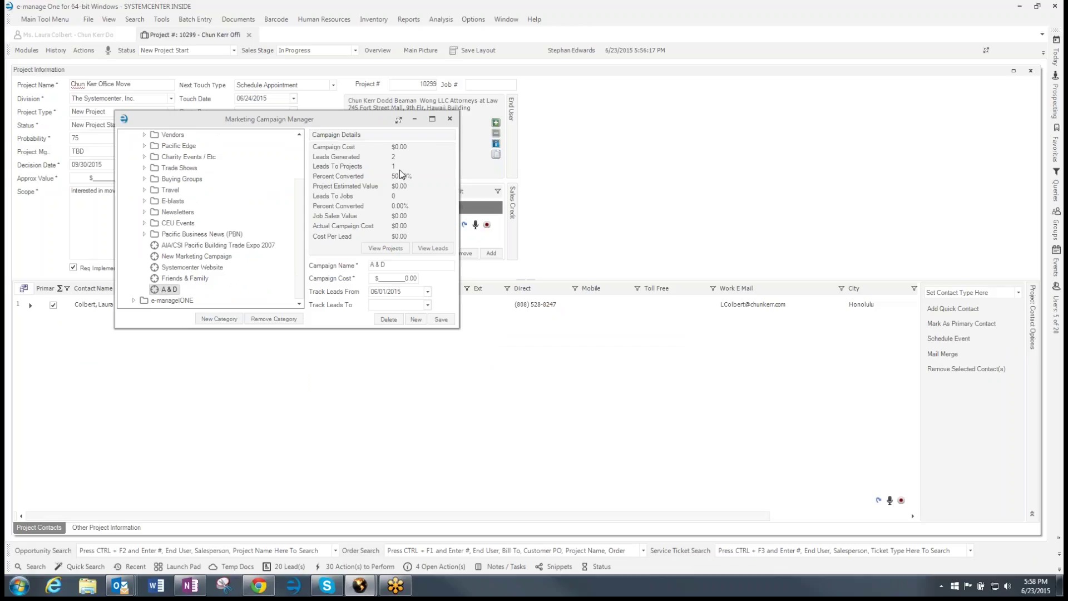
pyautogui.click(392, 252)
pyautogui.click(157, 169)
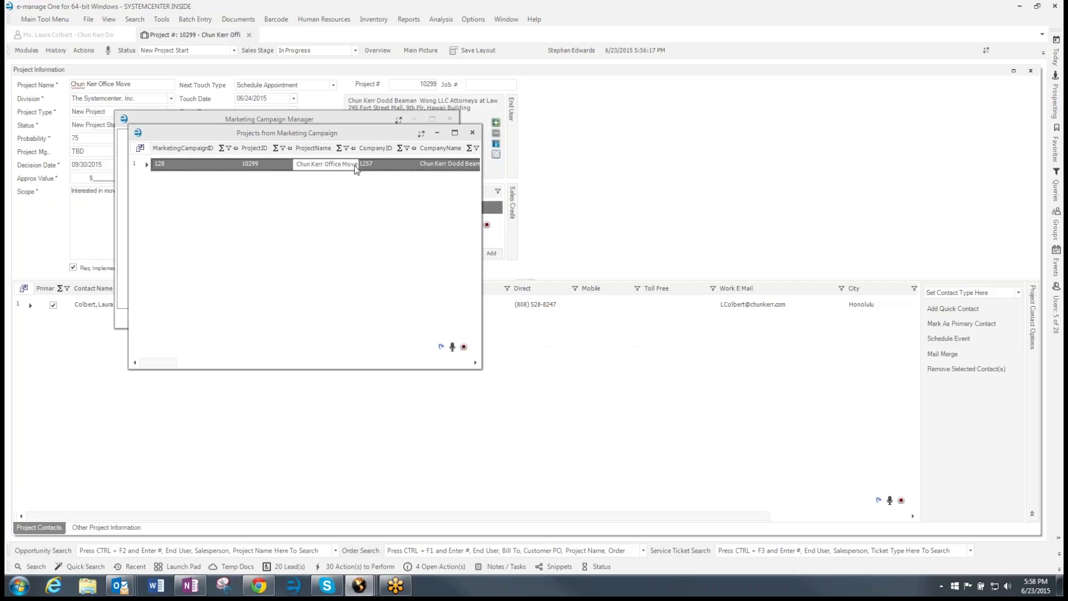
pyautogui.click(472, 133)
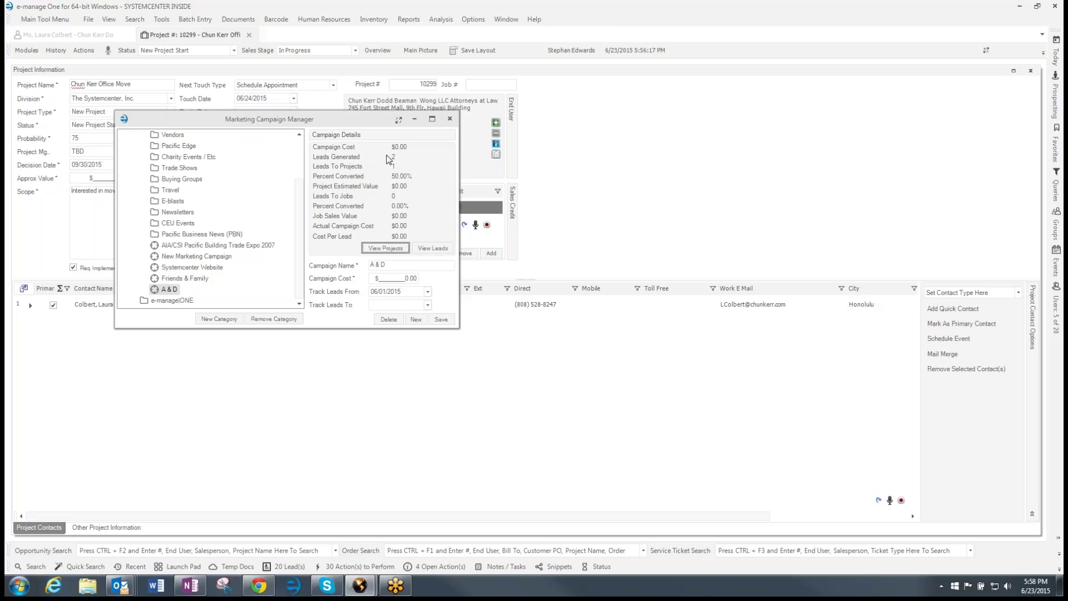
pyautogui.click(450, 120)
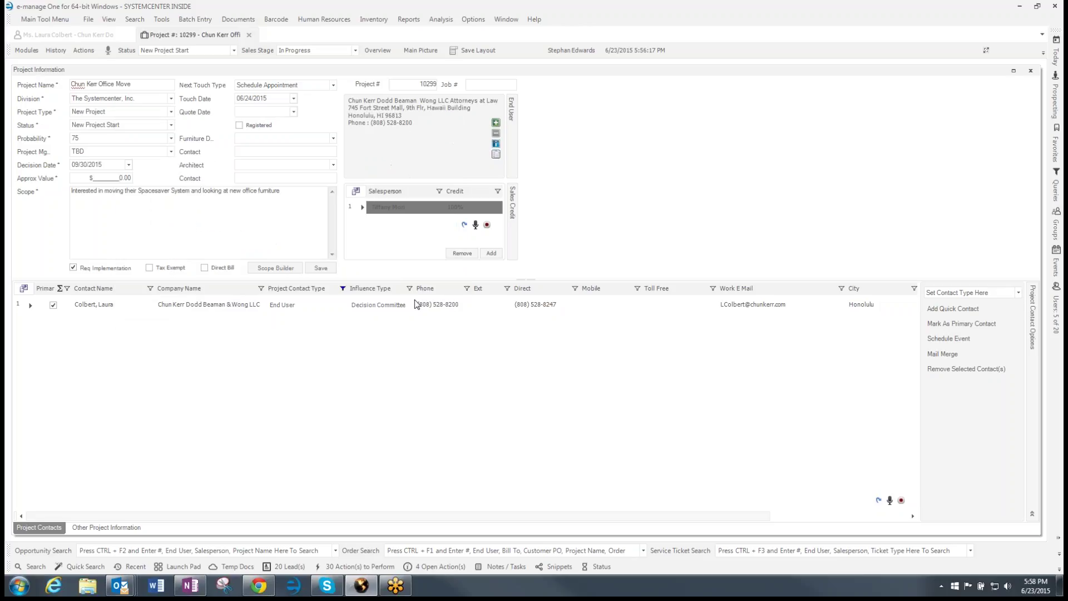